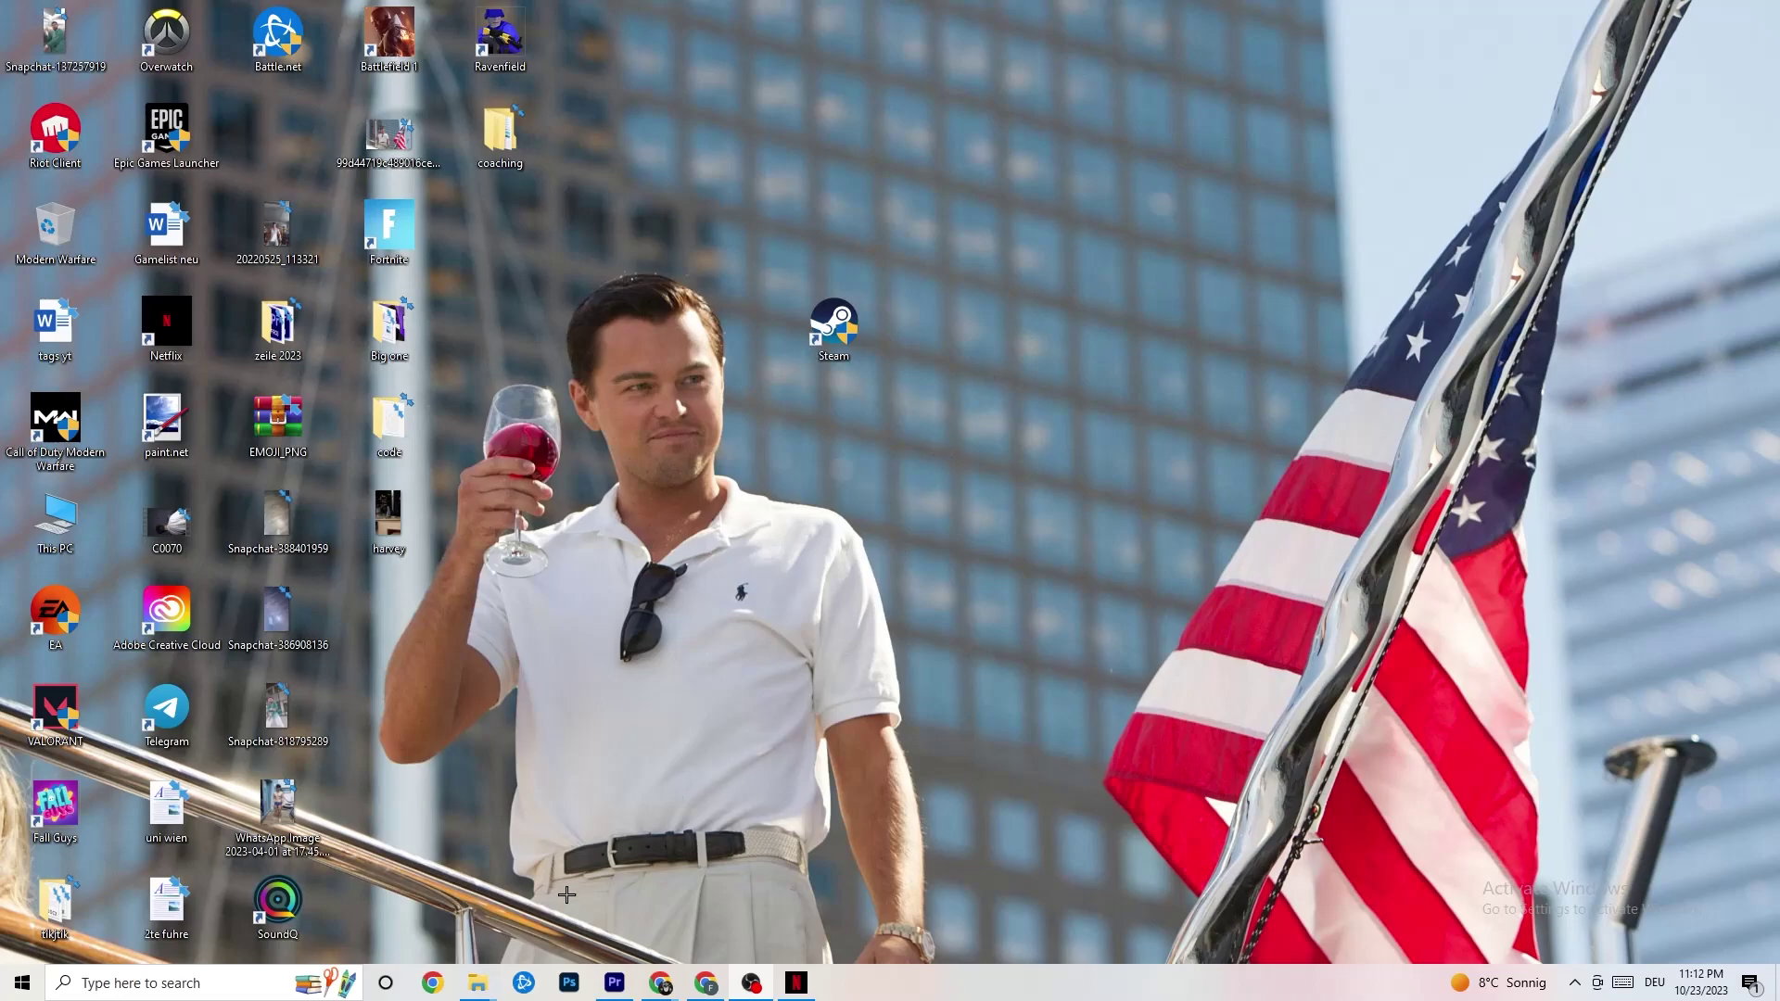
- Open the network adapter options from the Network & Internet settings and view the Ethernet connection's status
{"action": "left_click", "coordinate": [2, 996]}
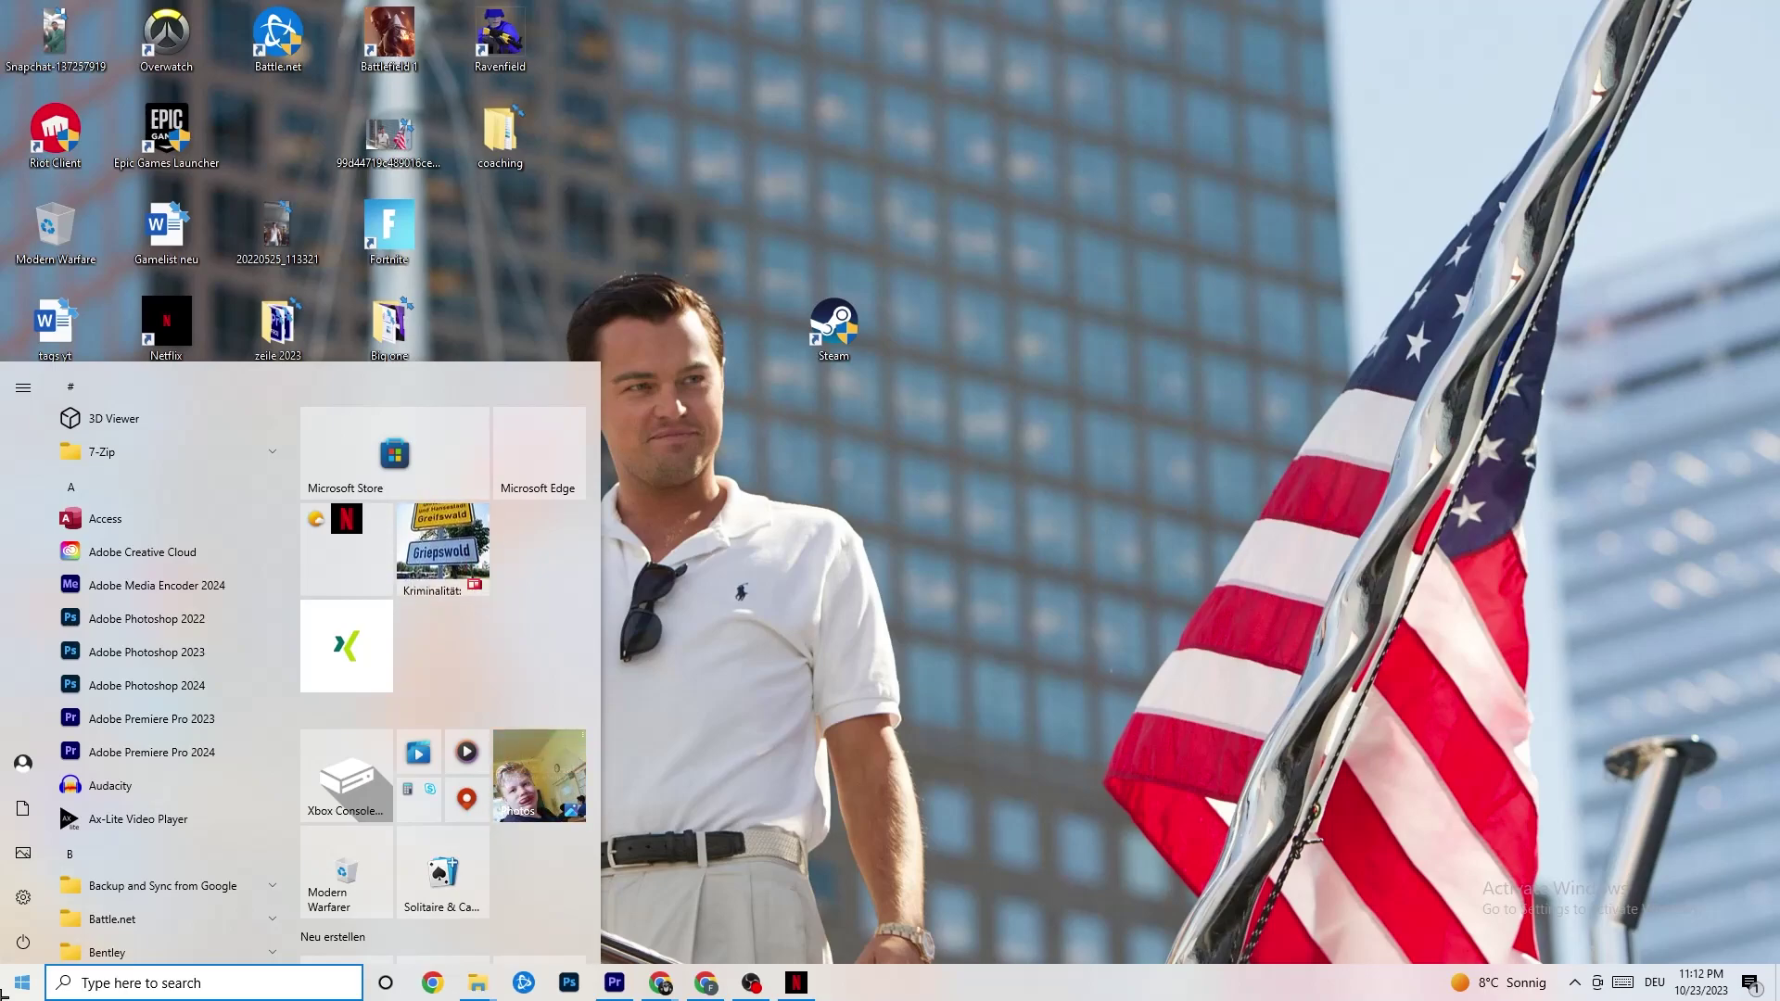
{"action": "left_click", "coordinate": [21, 898]}
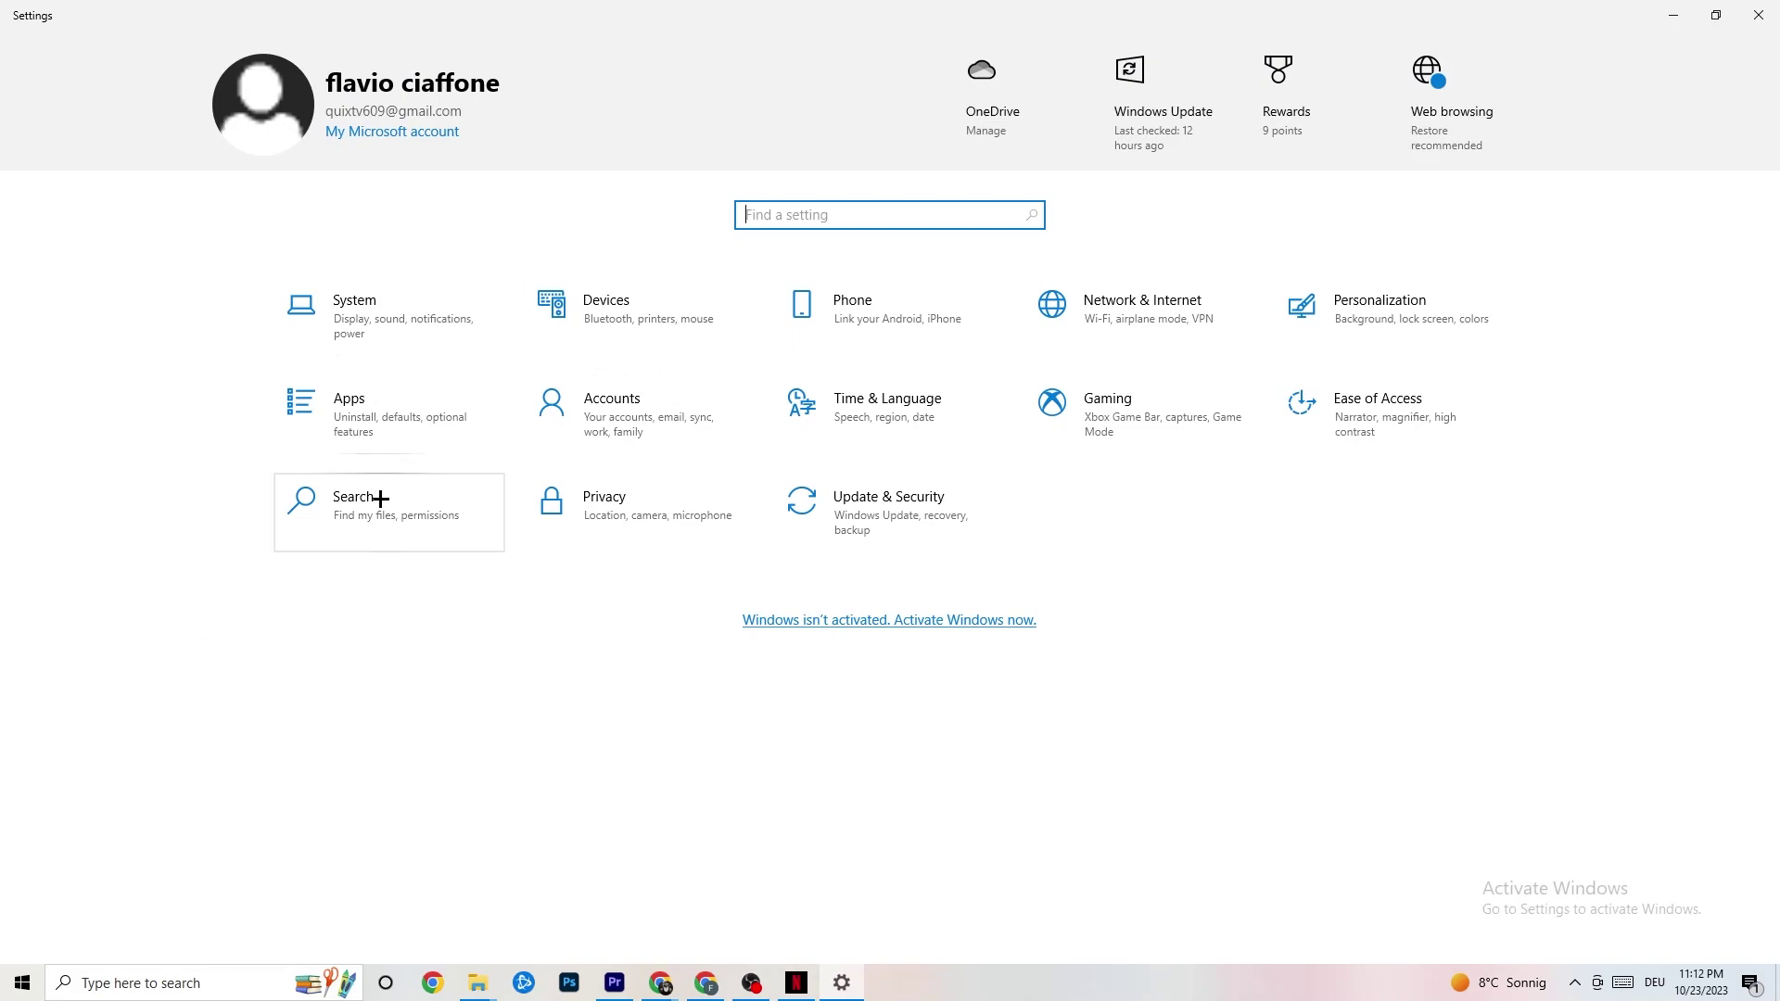
{"action": "left_click", "coordinate": [1174, 313]}
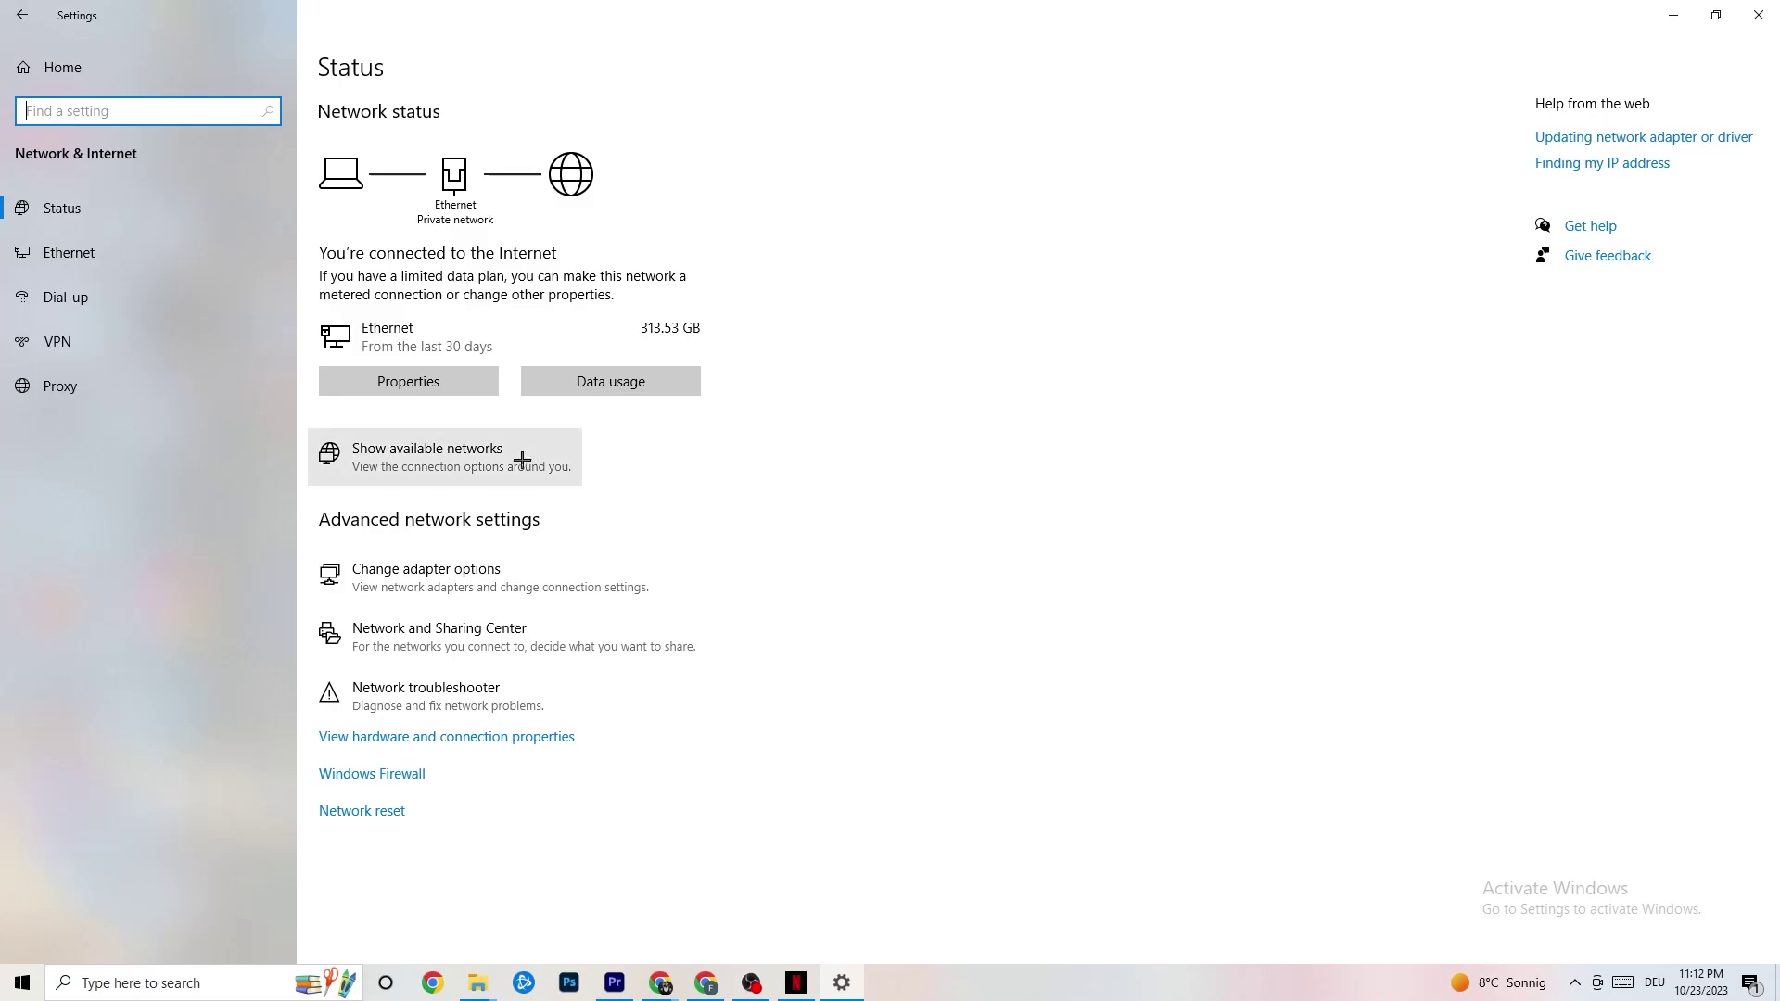
{"action": "left_click", "coordinate": [508, 564]}
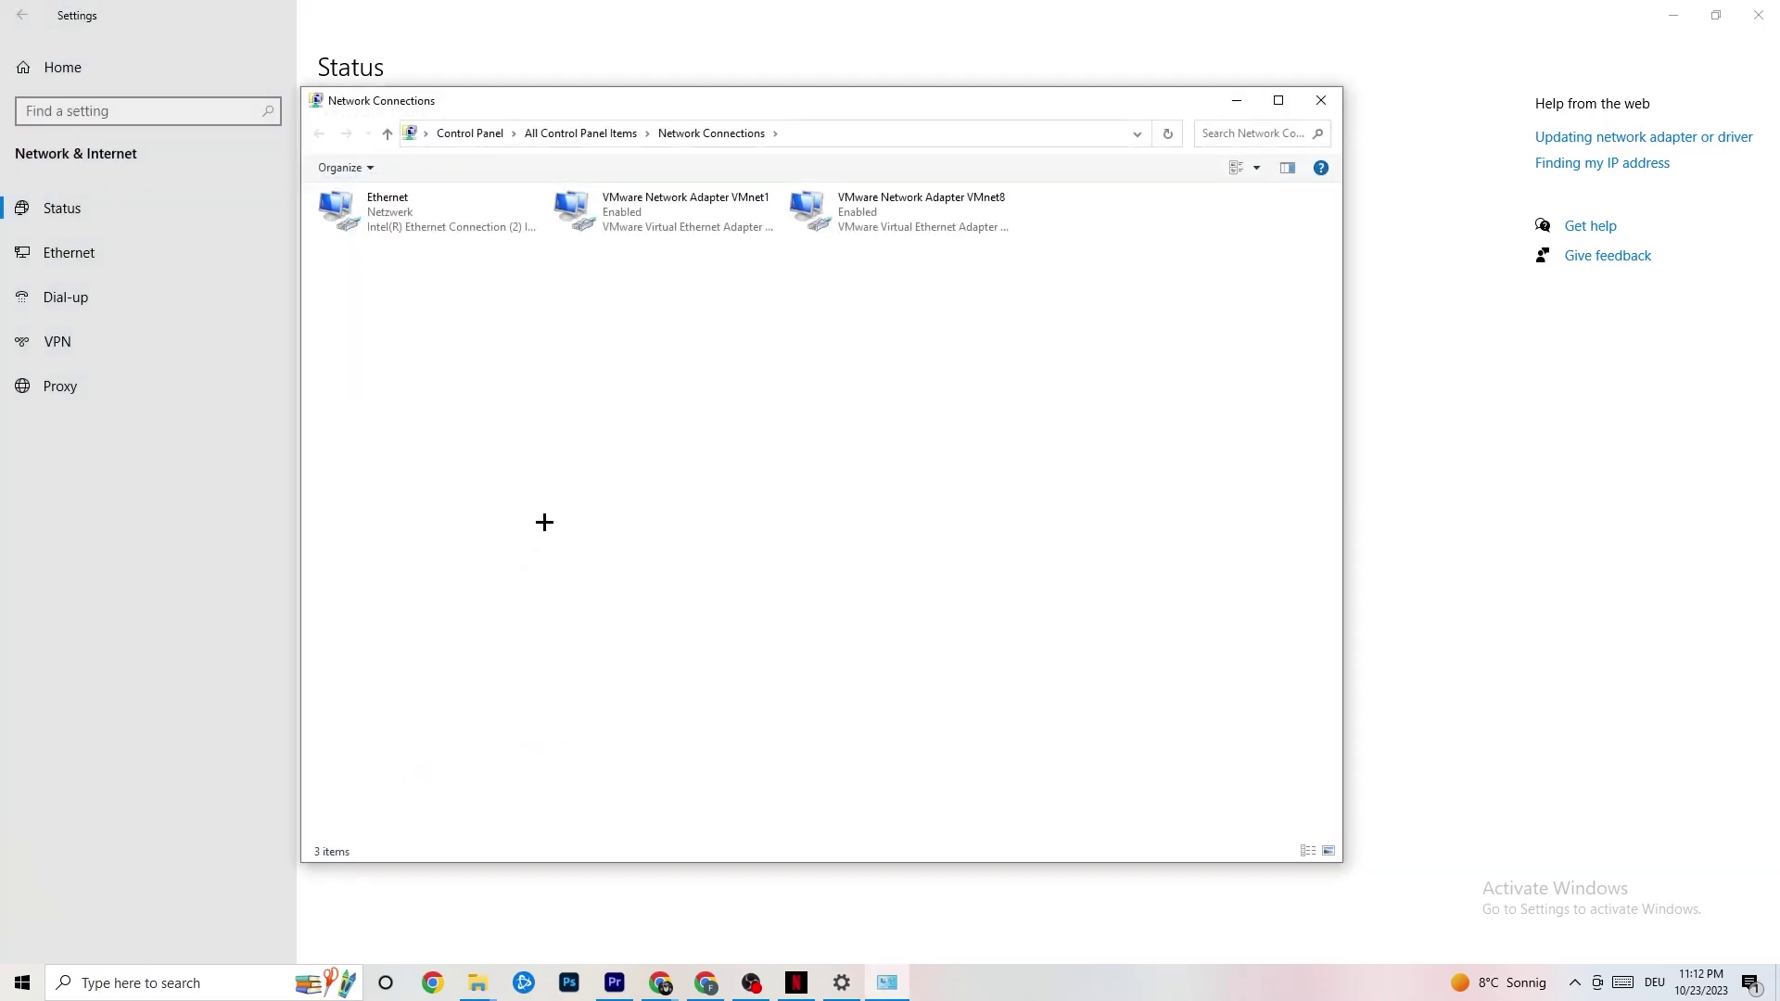
{"action": "double_click", "coordinate": [474, 213]}
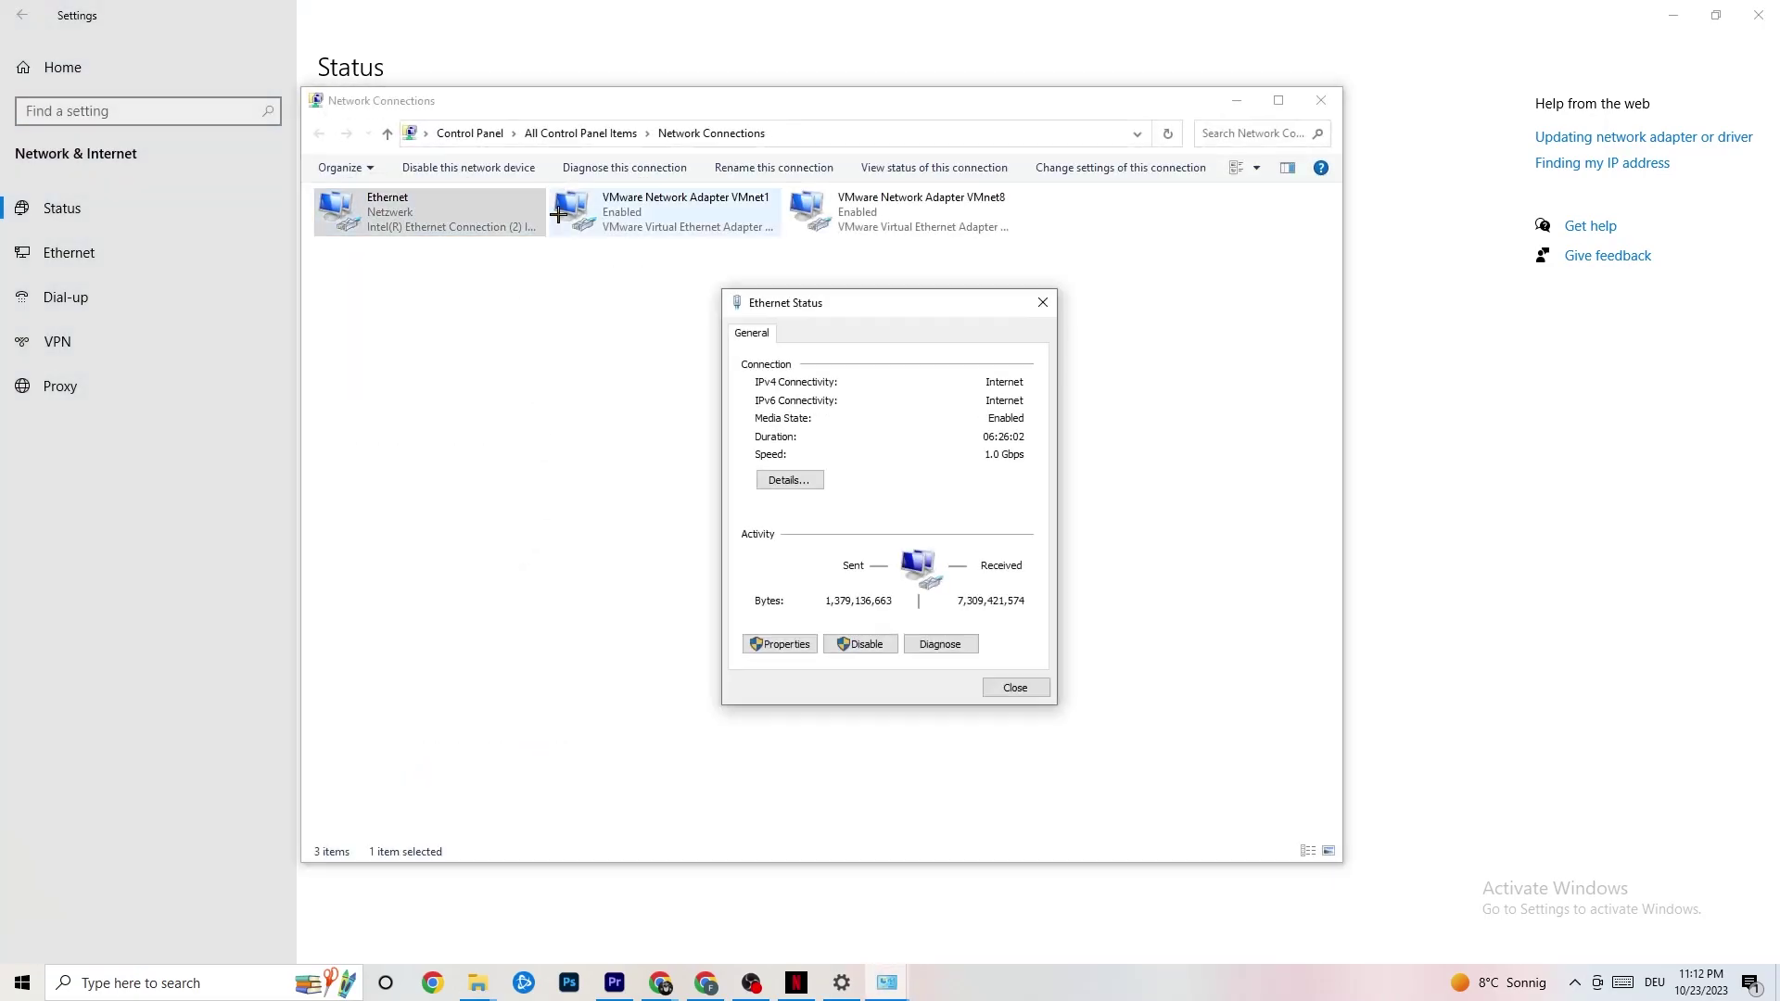
{"action": "left_click", "coordinate": [1041, 304]}
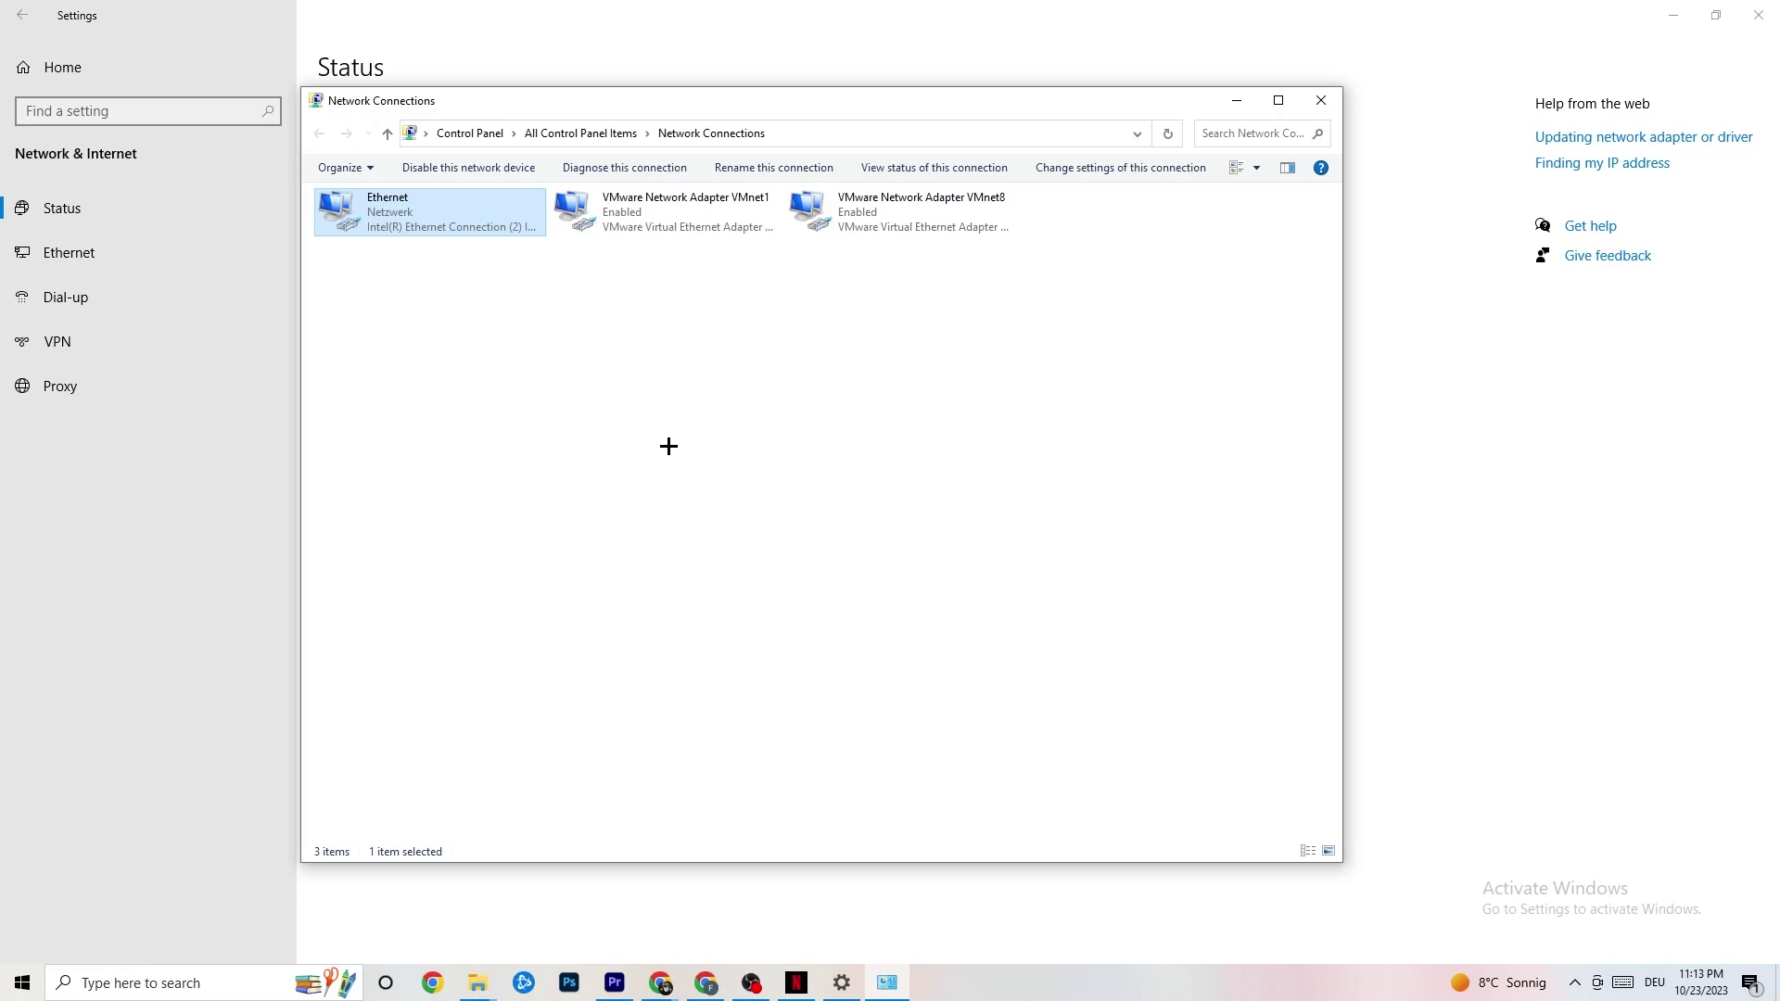
- Disable the Ethernet adapter, enable it again and close the list of network connections
{"action": "right_click", "coordinate": [434, 223]}
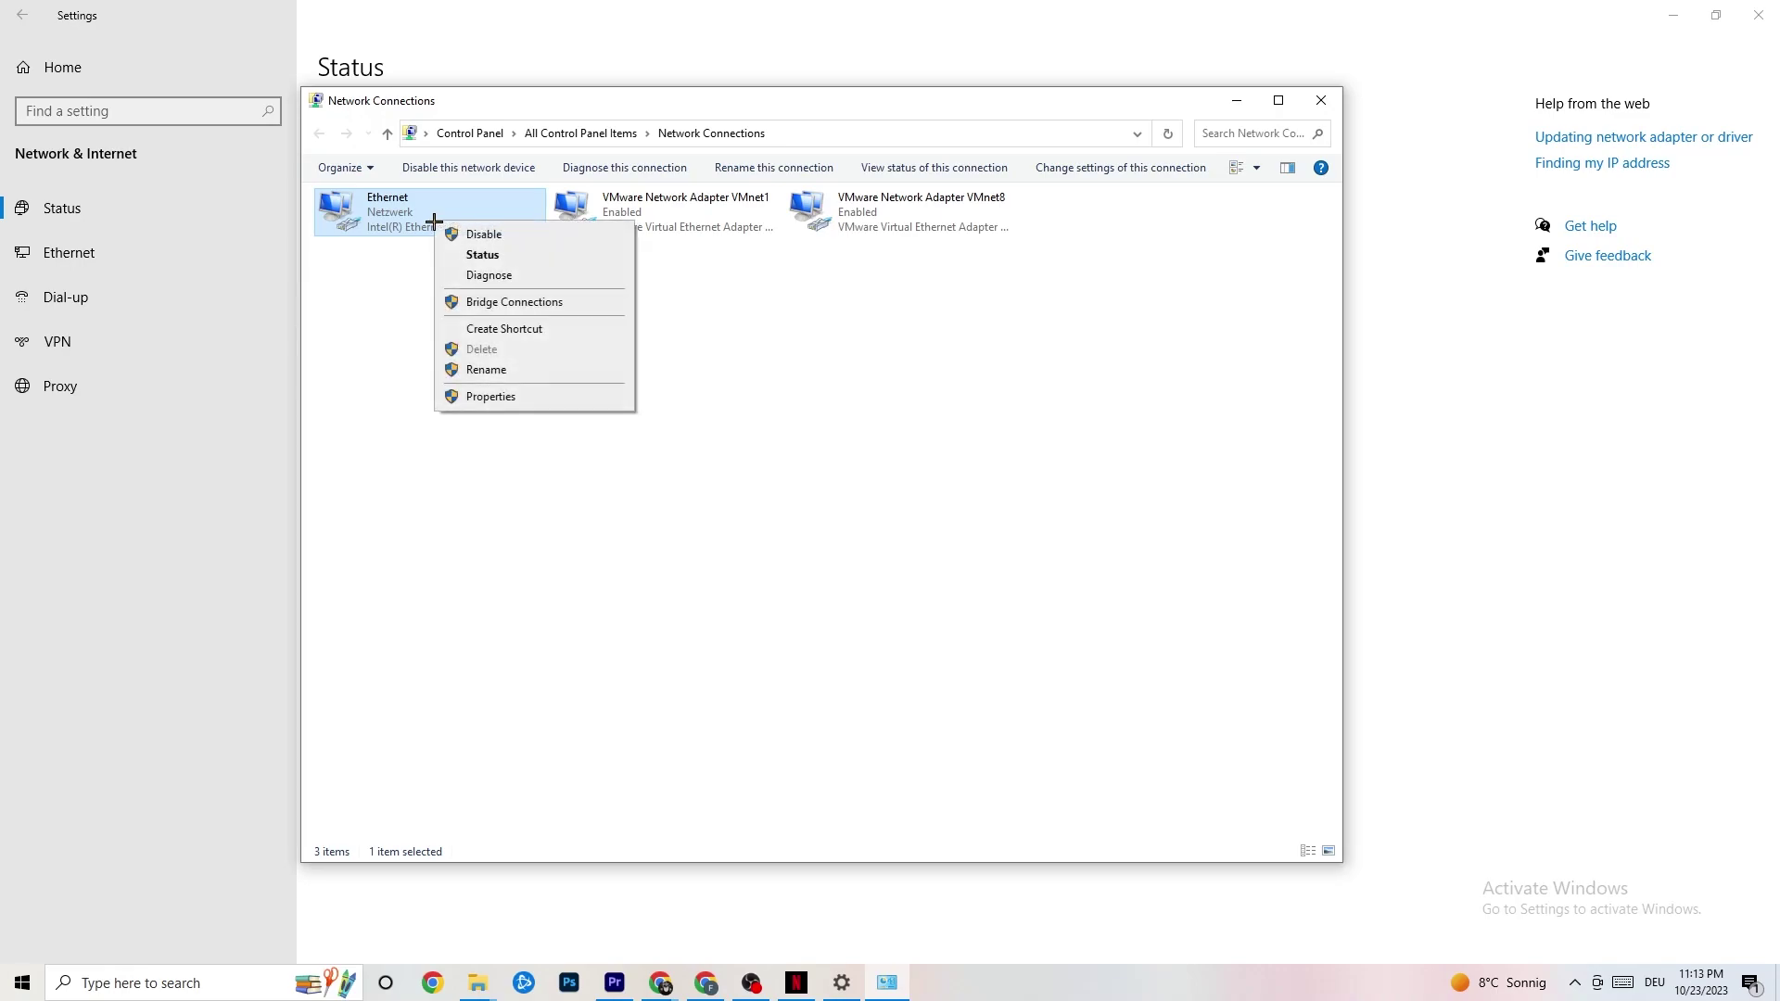
{"action": "left_click", "coordinate": [504, 236]}
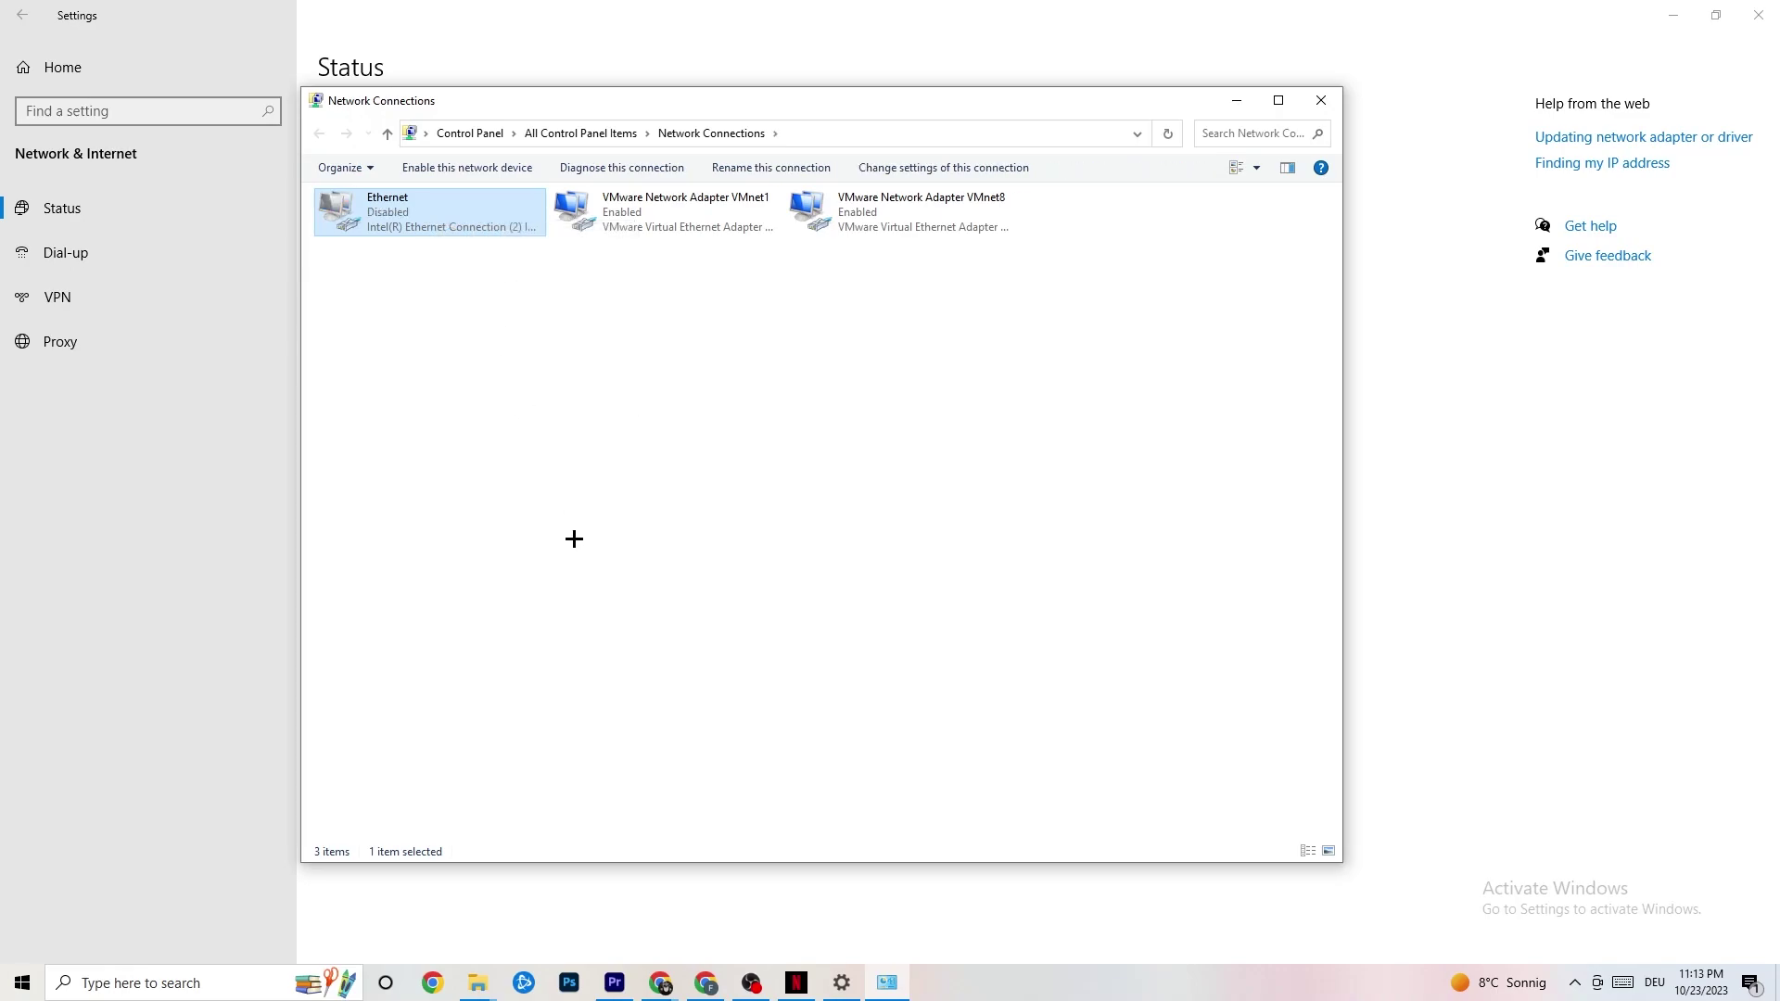
{"action": "right_click", "coordinate": [432, 223]}
{"action": "left_click", "coordinate": [480, 239]}
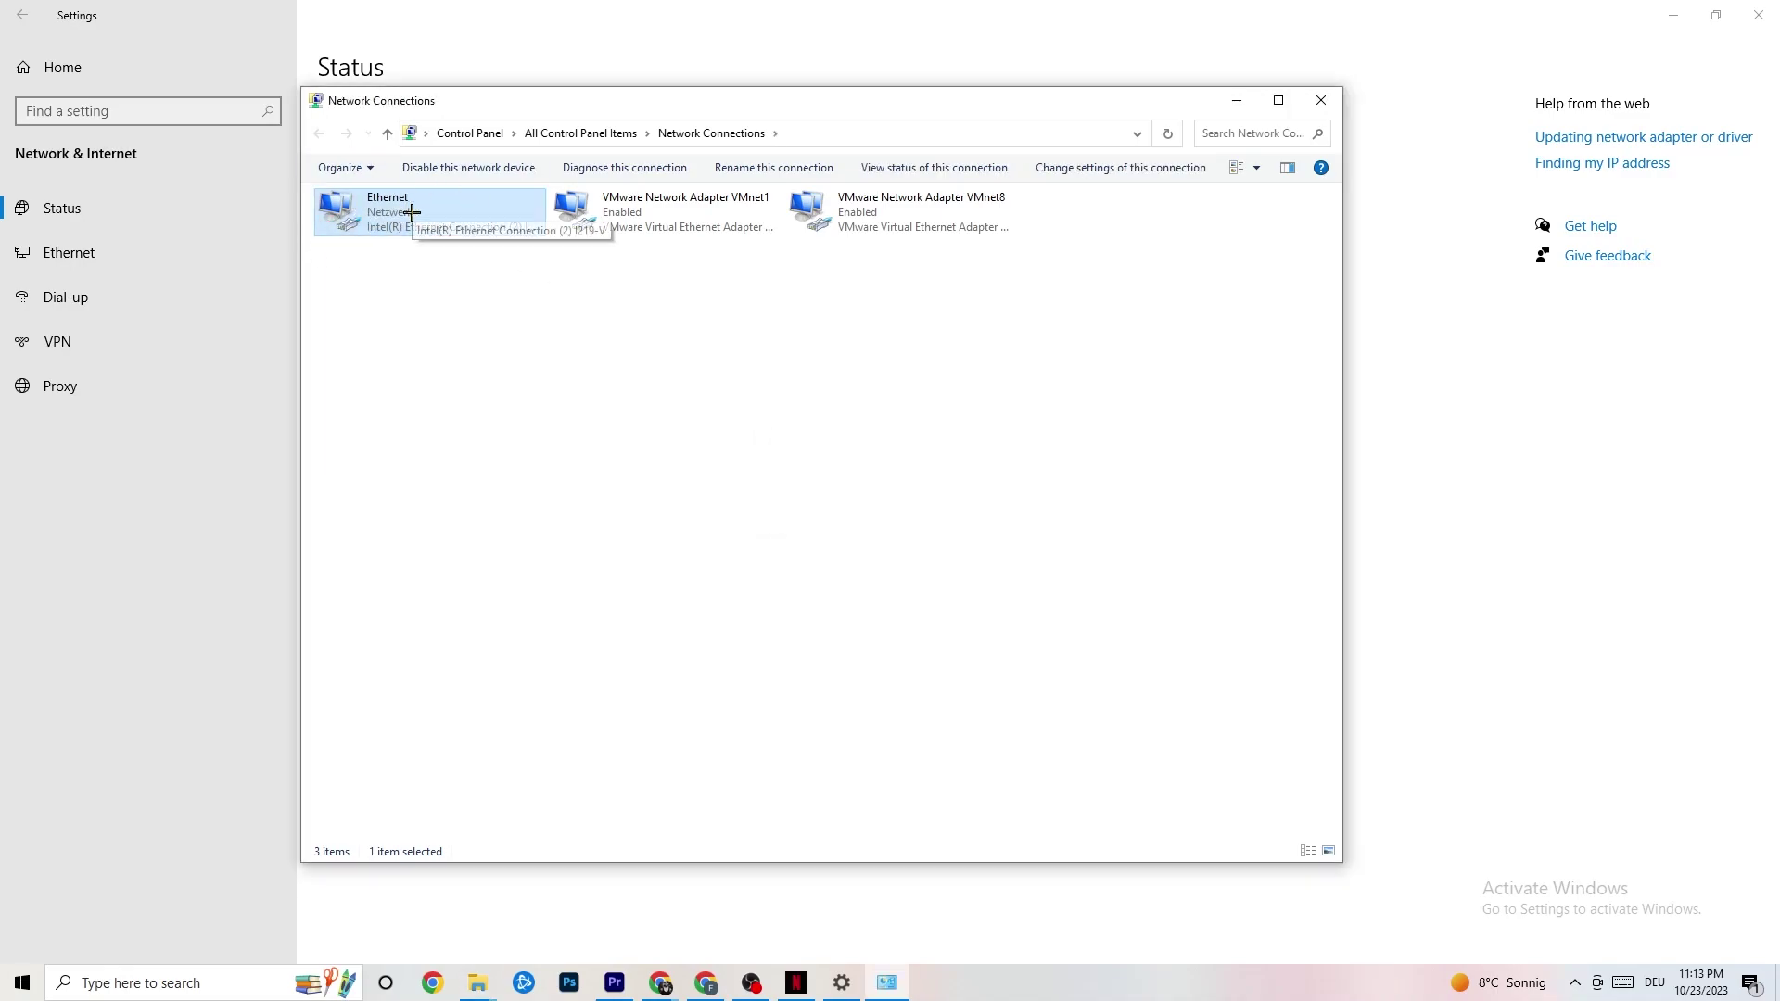
{"action": "left_click", "coordinate": [1322, 100]}
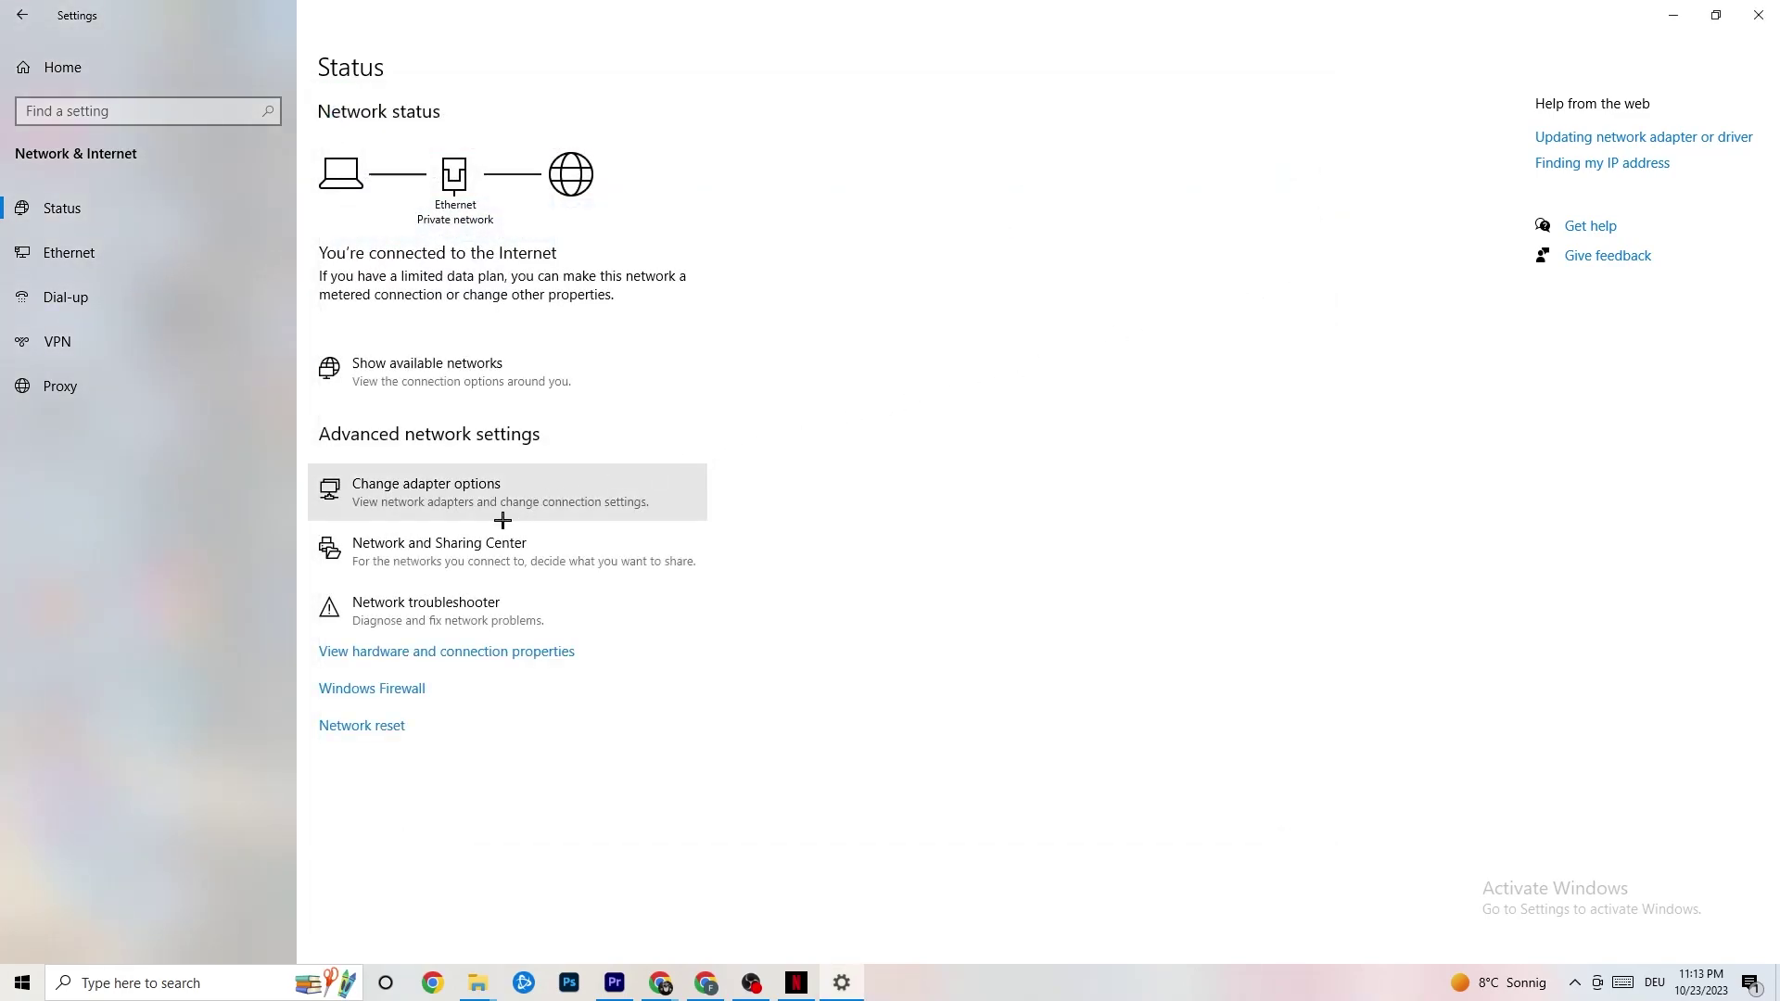
- View the troubleshooting options for network problems offered through the Network and Sharing Center
{"action": "left_click", "coordinate": [443, 550]}
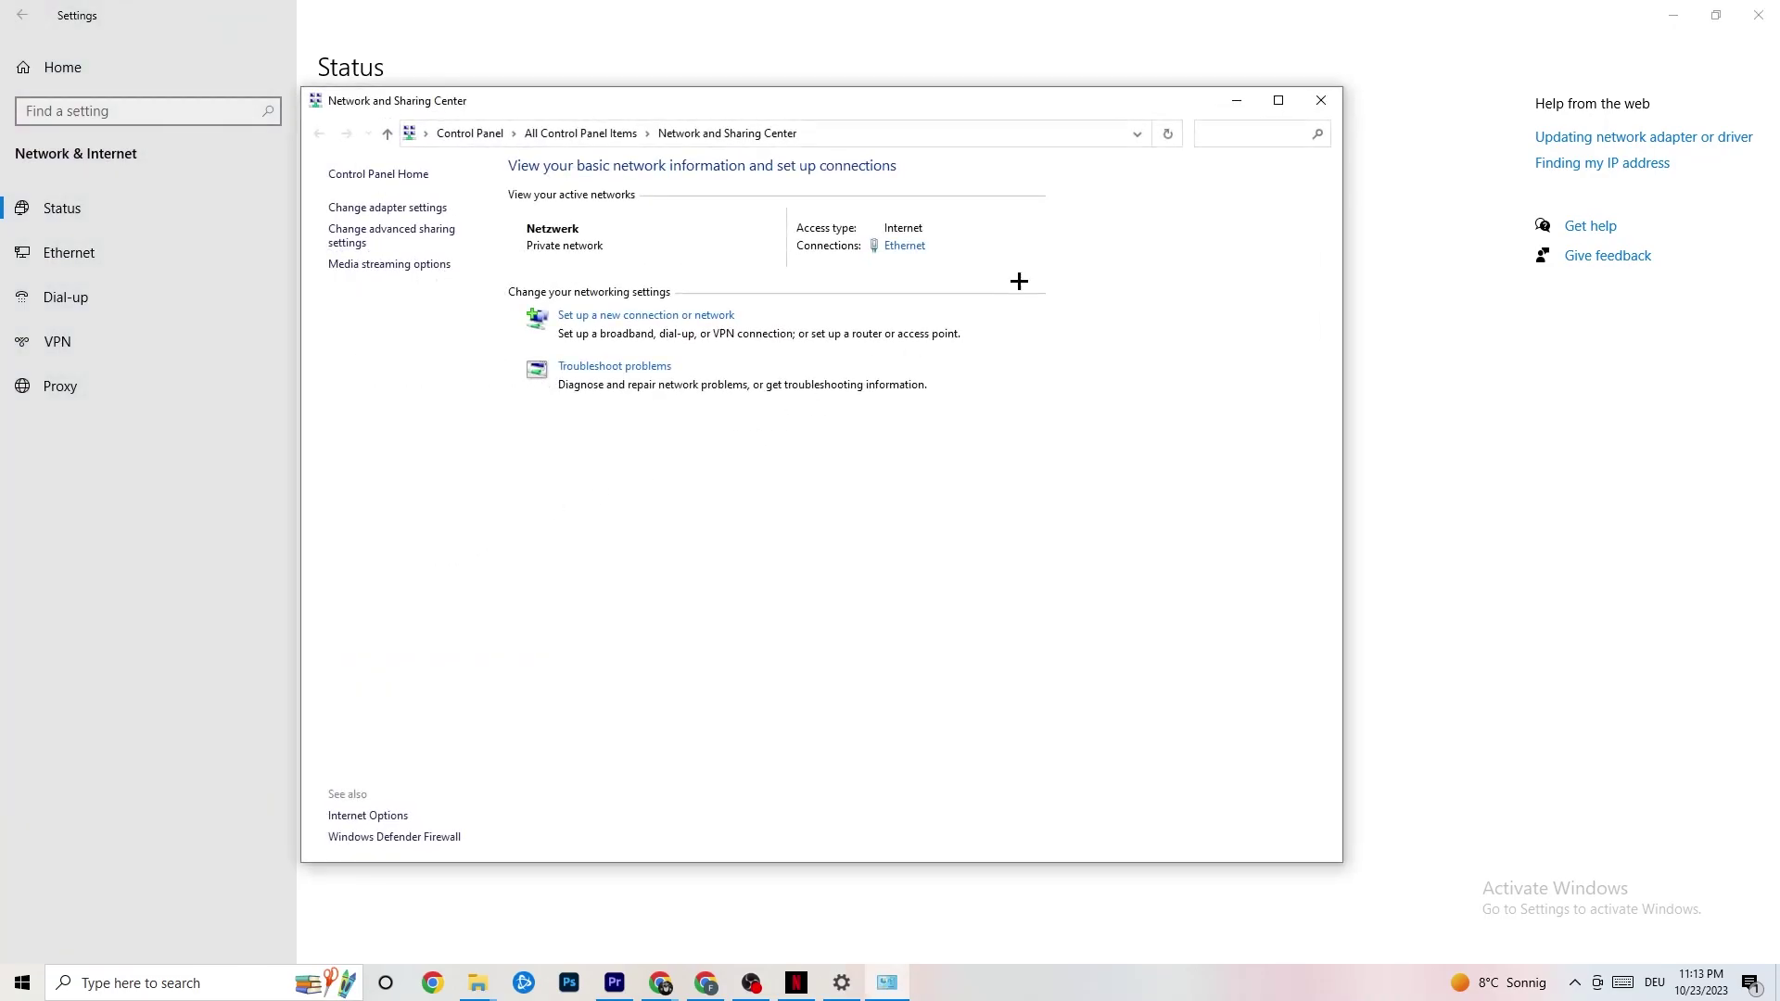
{"action": "left_click", "coordinate": [1275, 102]}
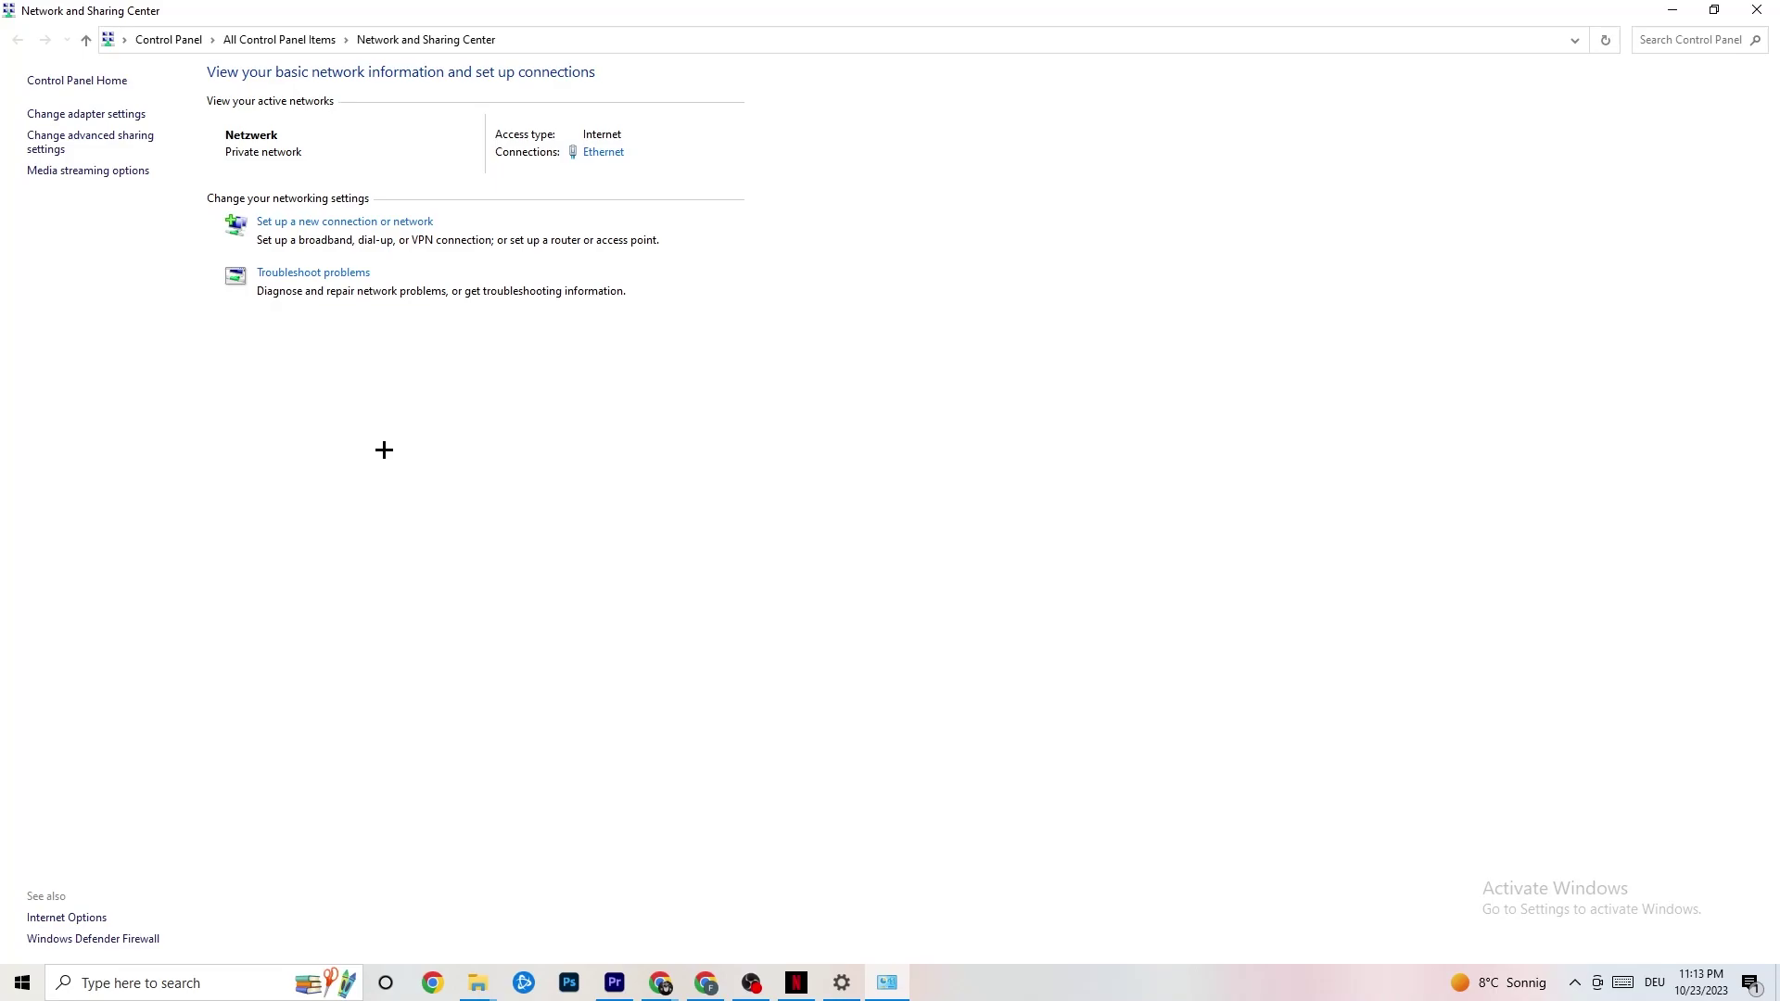
{"action": "left_click", "coordinate": [341, 278]}
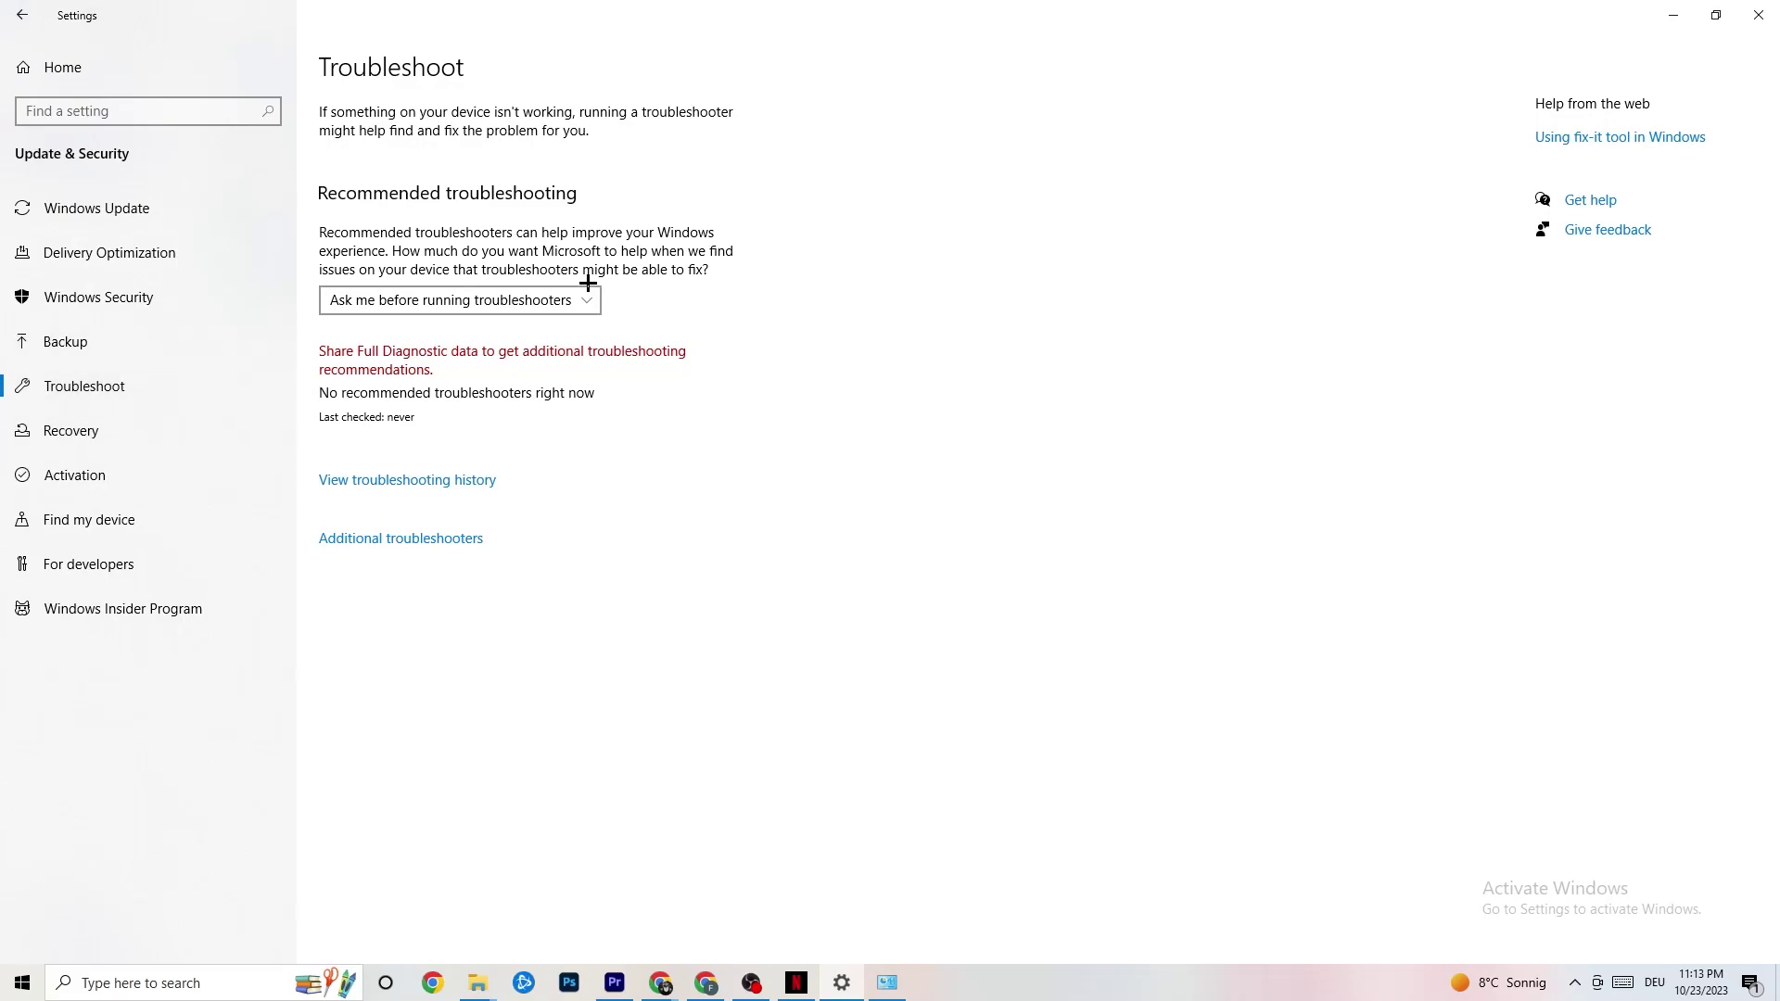
{"action": "left_click", "coordinate": [1739, 6]}
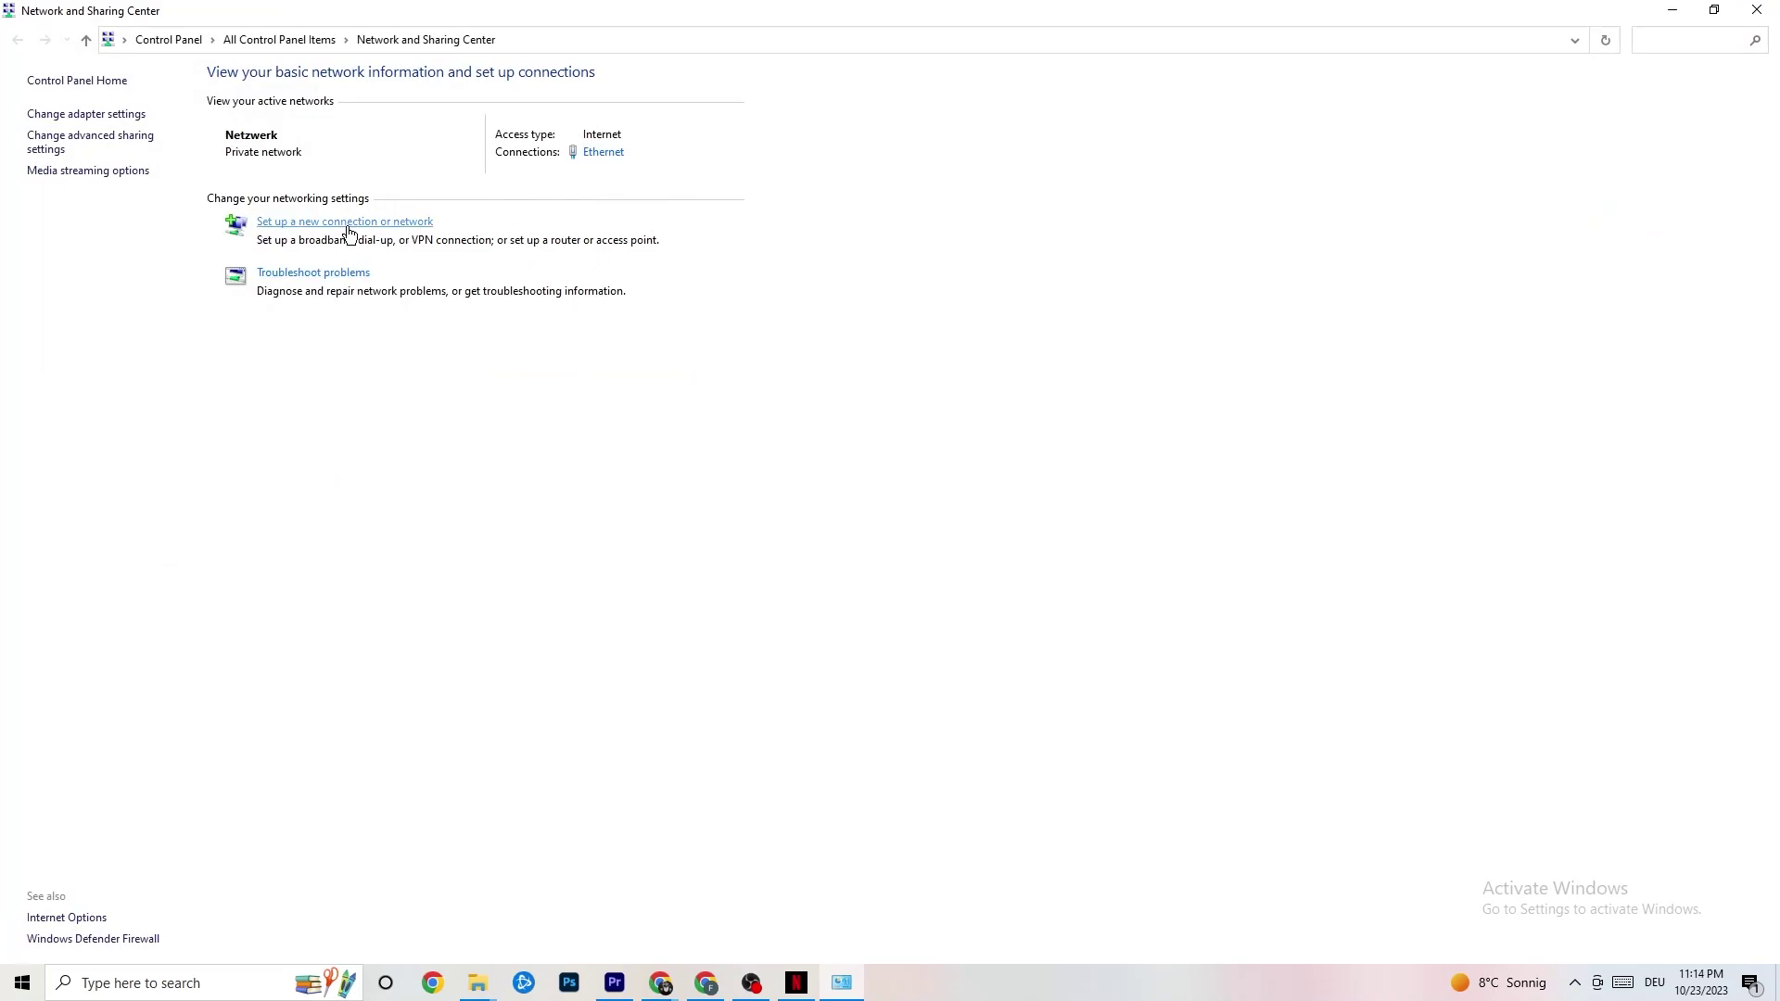
- Open the Internet Protocol Version 4 (TCP/IPv4) properties of the active Ethernet connection
{"action": "left_click", "coordinate": [615, 159]}
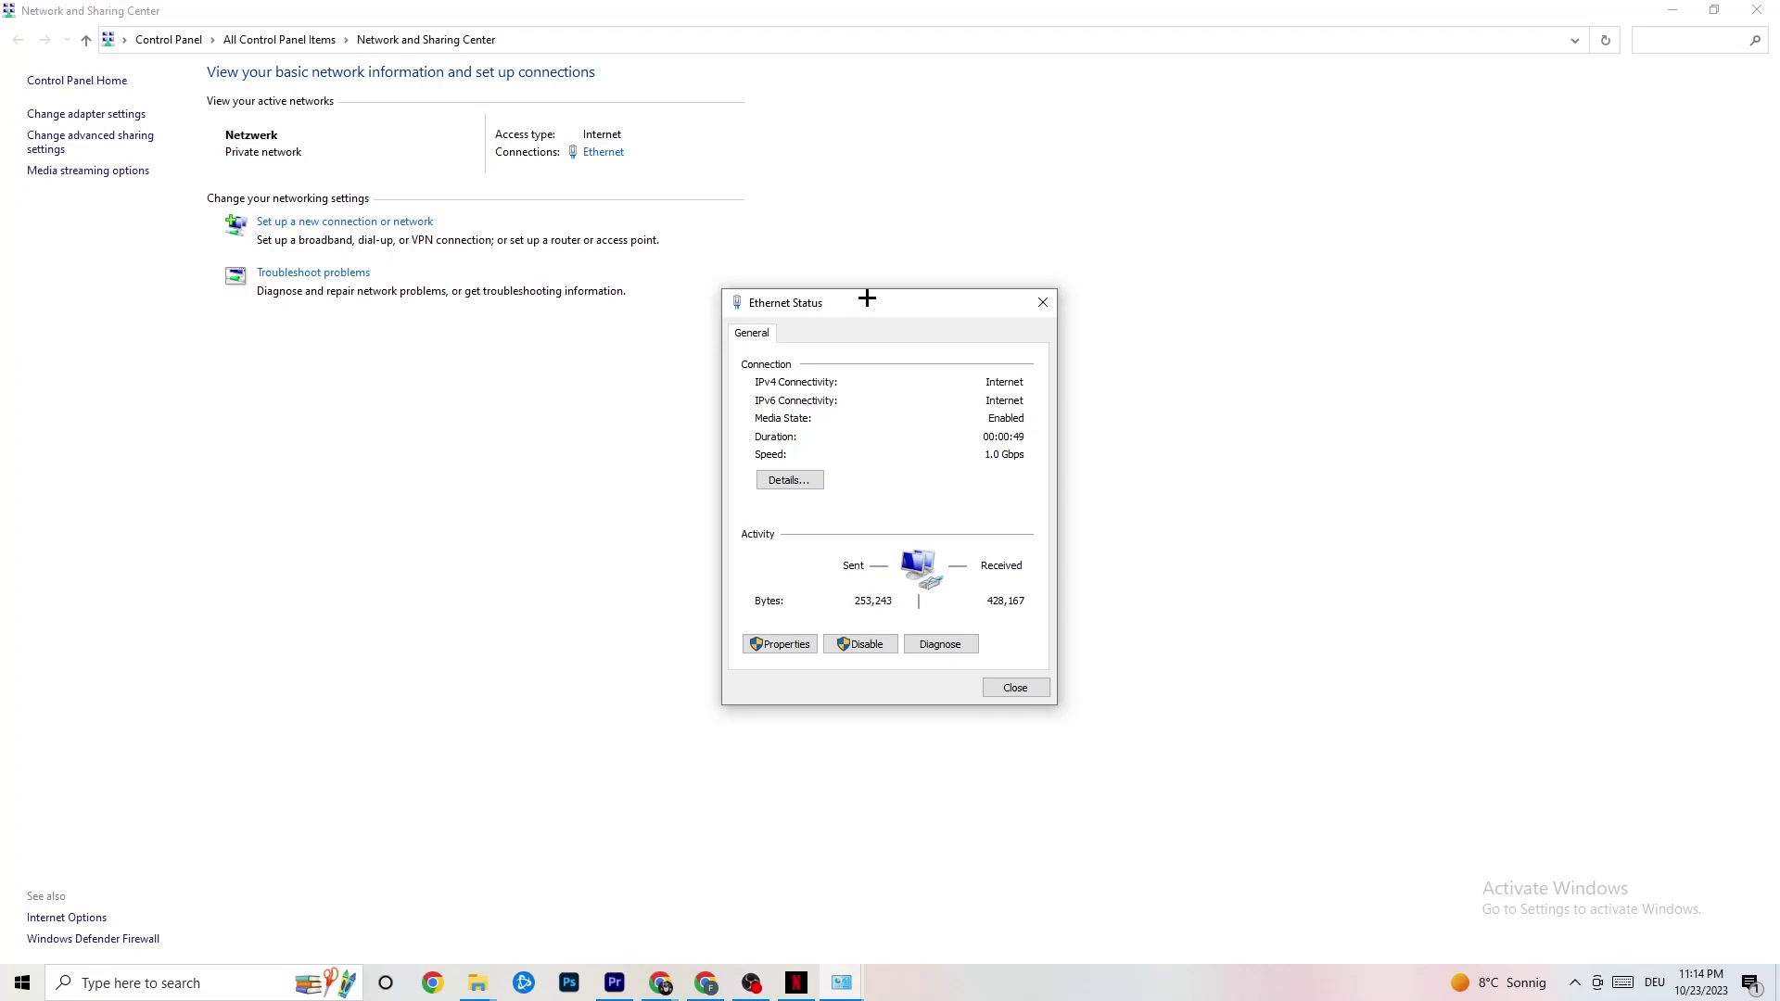
{"action": "left_click_drag", "start_coordinate": [866, 298], "coordinate": [588, 270]}
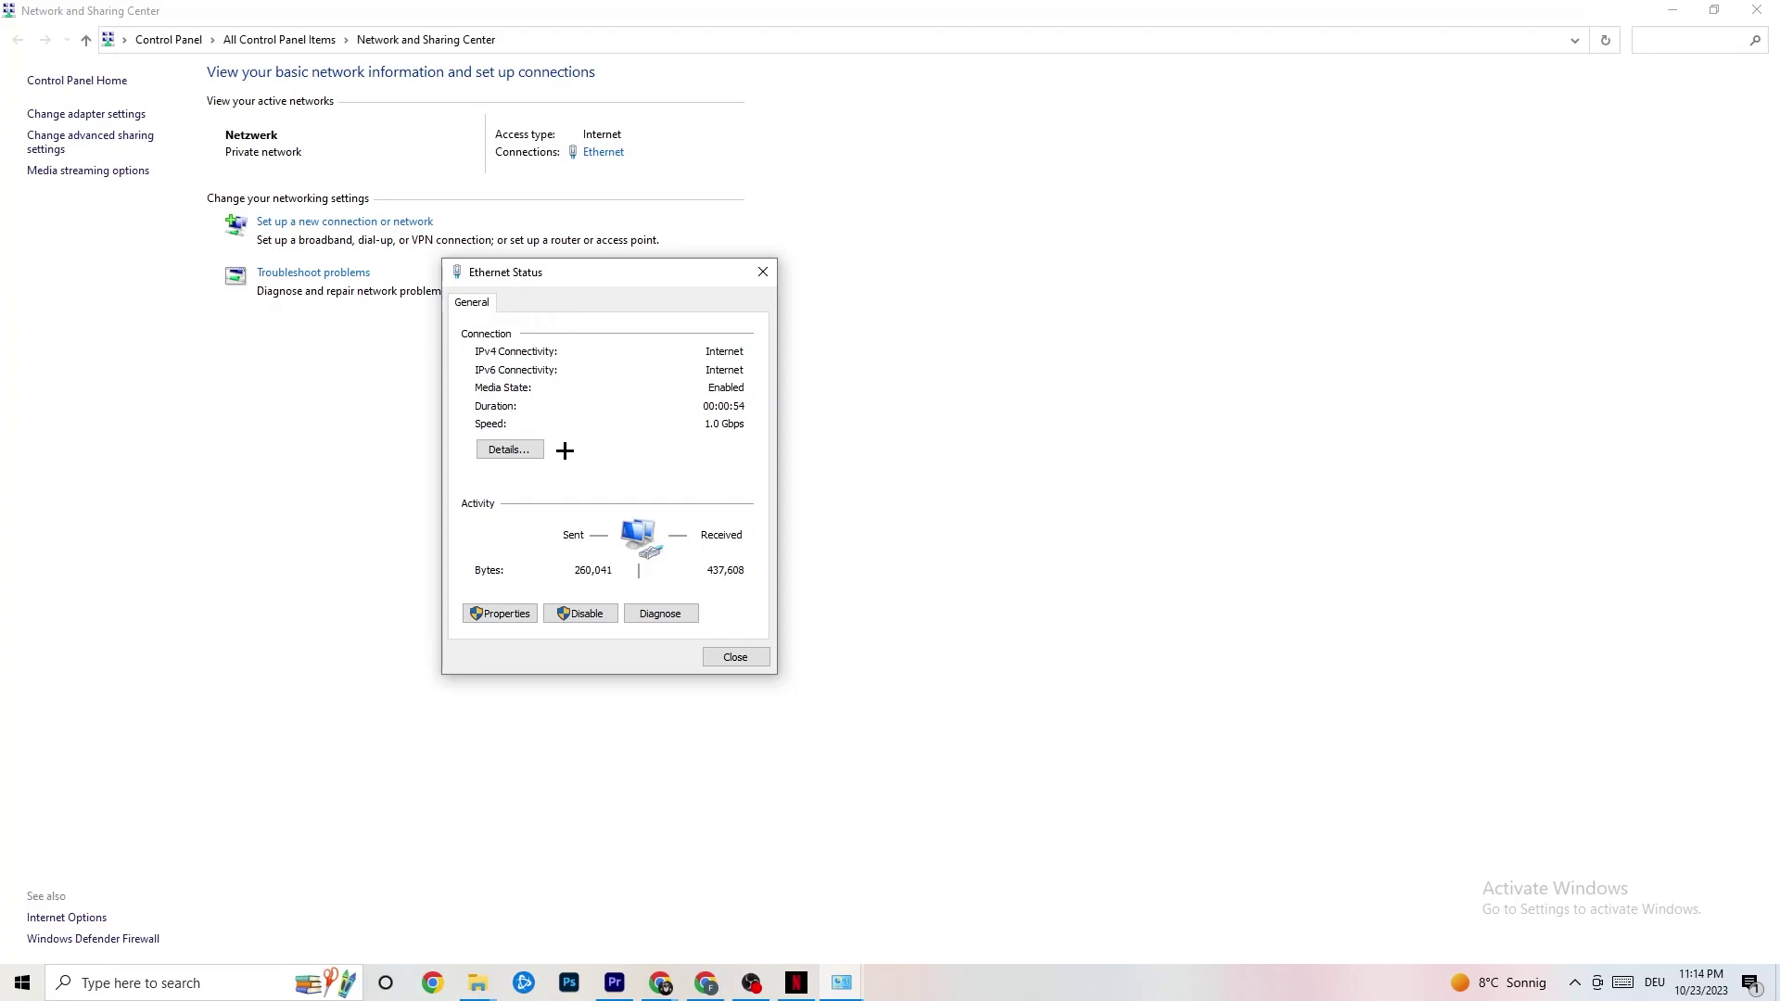
{"action": "left_click", "coordinate": [498, 613]}
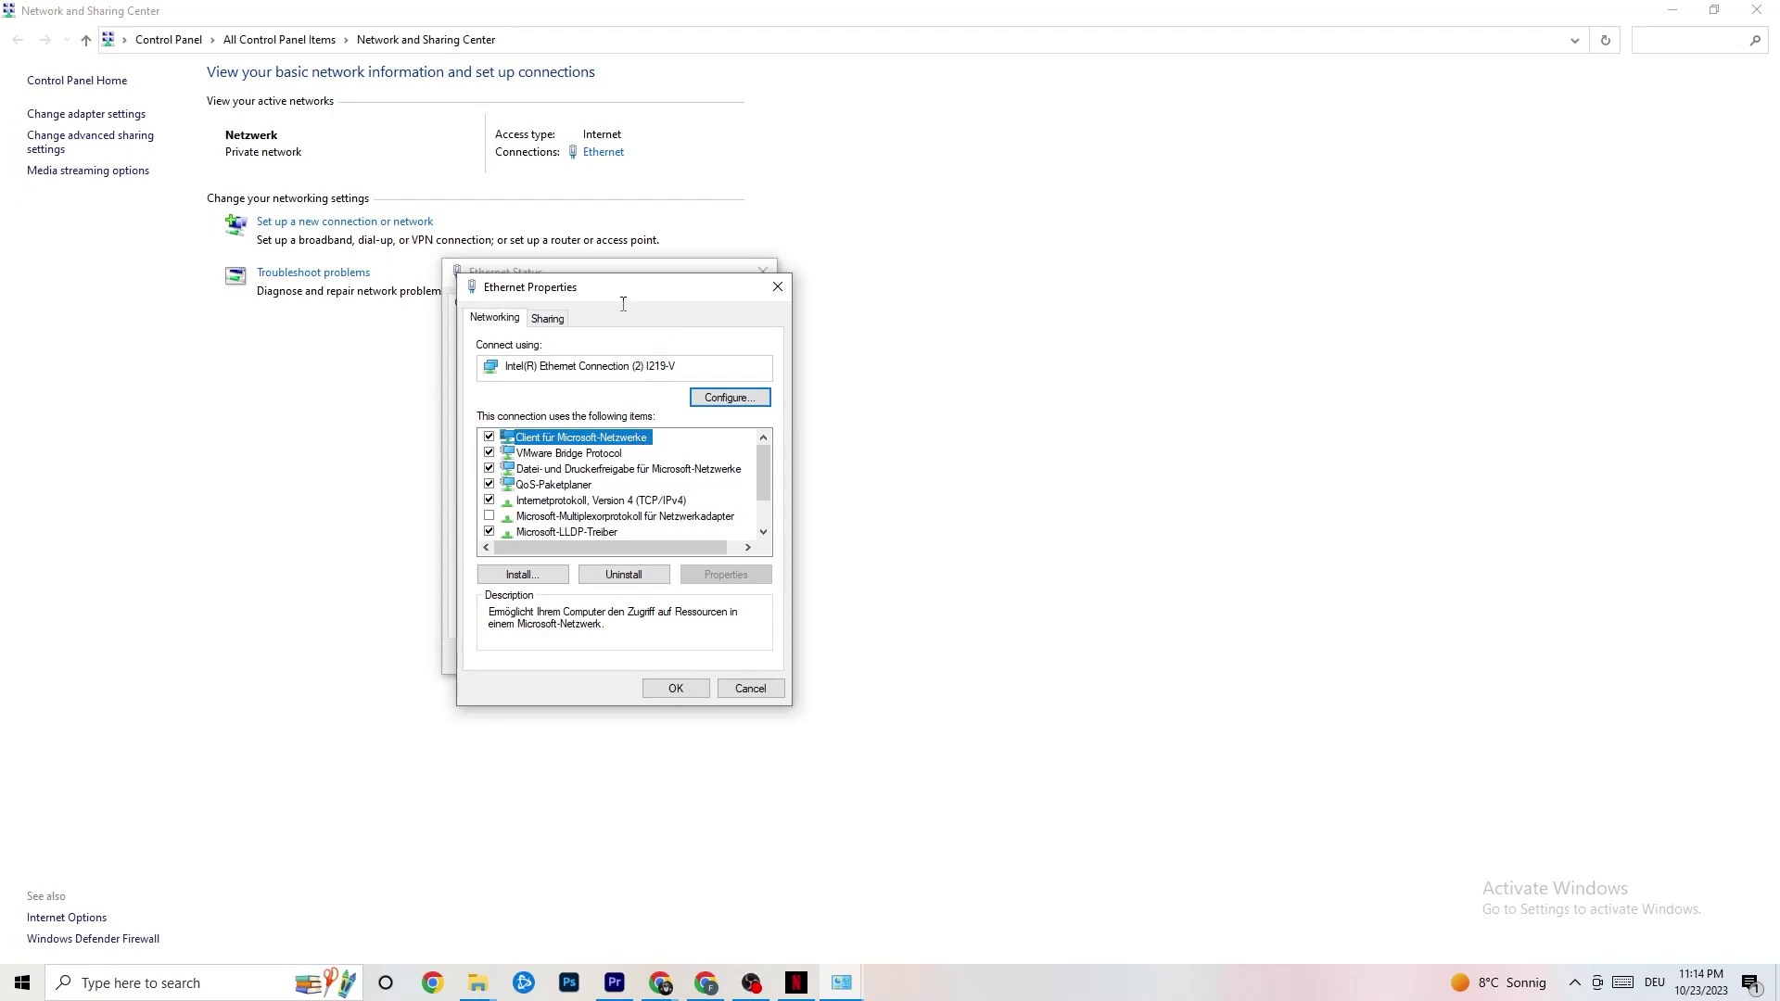
{"action": "left_click_drag", "start_coordinate": [595, 279], "coordinate": [695, 179]}
{"action": "scroll", "coordinate": [668, 371], "scroll_direction": "down", "scroll_amount": 1}
{"action": "scroll", "coordinate": [669, 379], "scroll_direction": "up", "scroll_amount": 1}
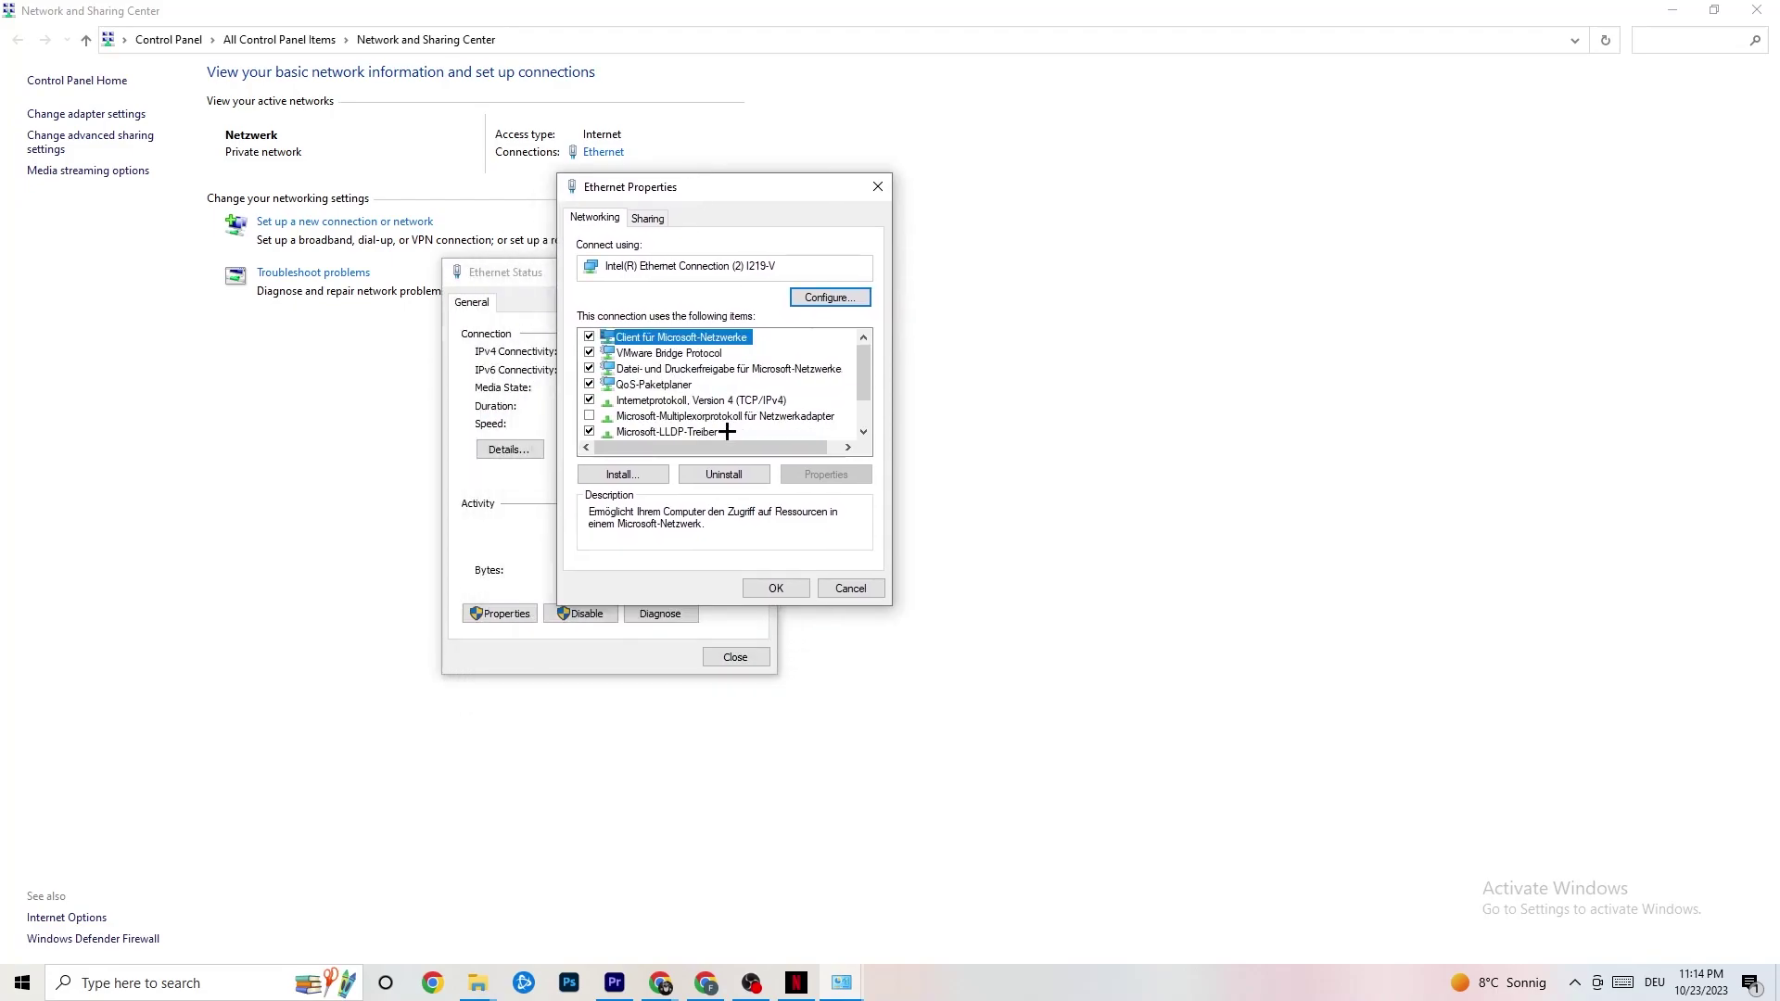
{"action": "double_click", "coordinate": [675, 401]}
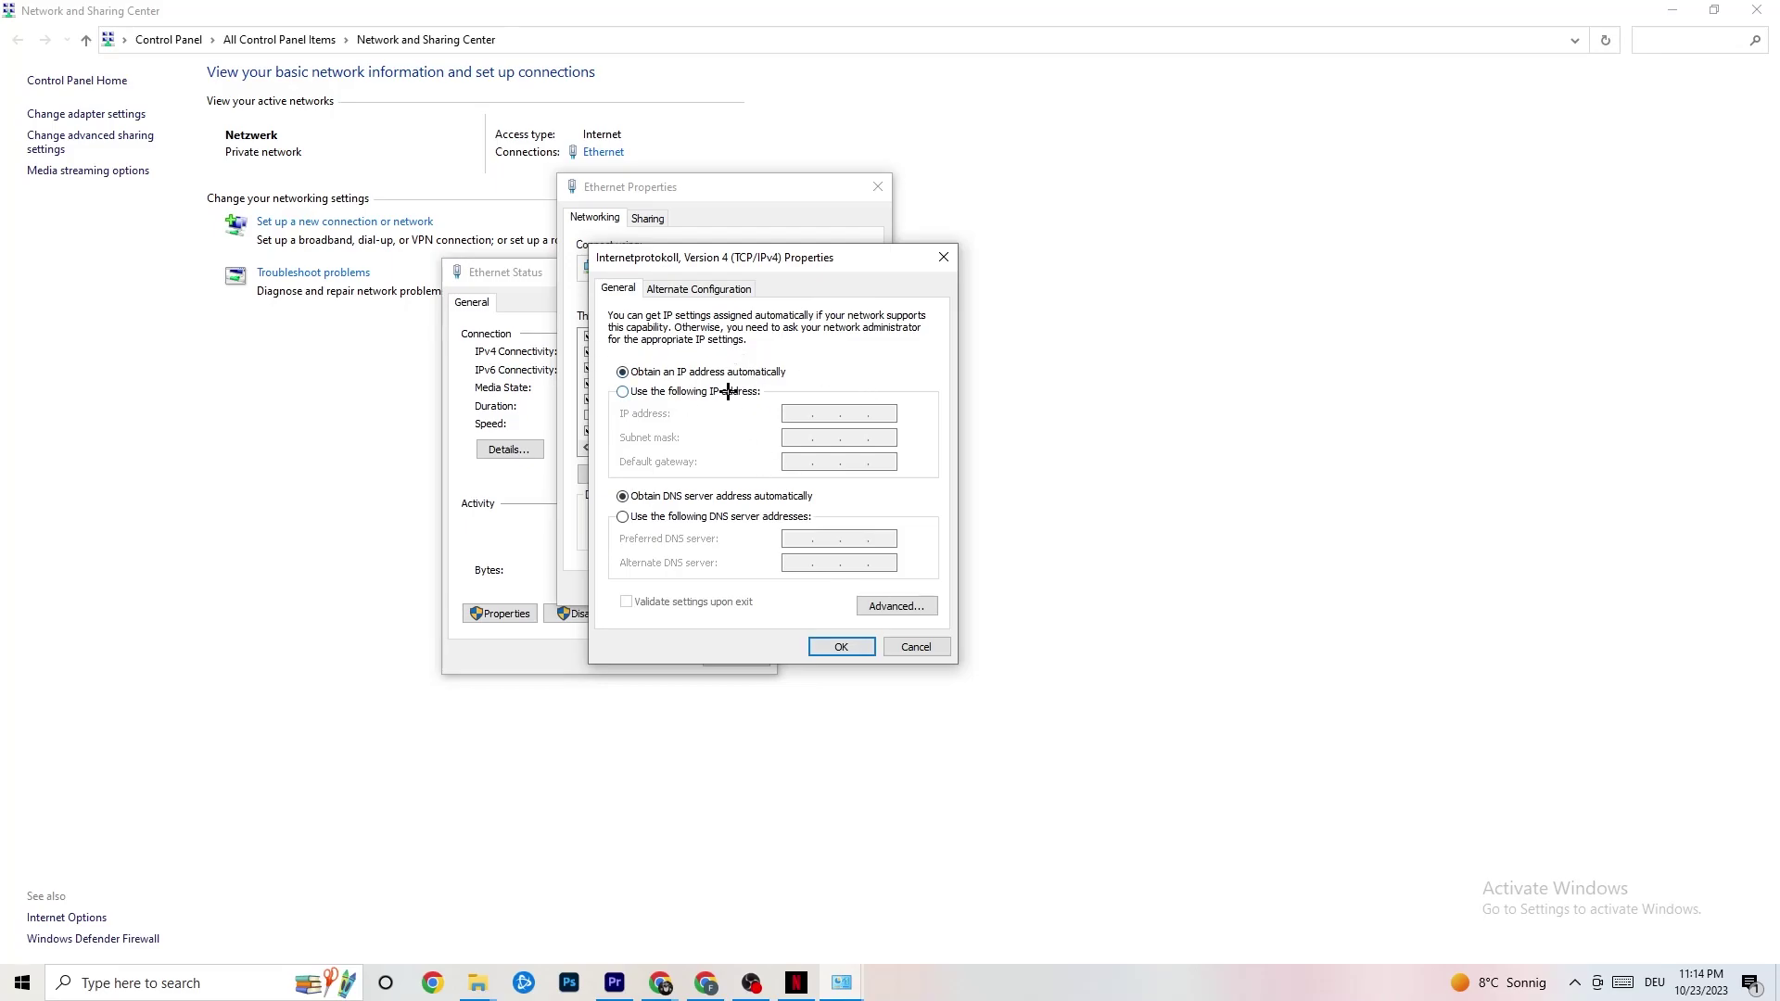
- Try switching IPv4 to manually specified DNS server addresses, then close the Ethernet dialogs and the Network and Sharing Center
{"action": "left_click", "coordinate": [624, 518]}
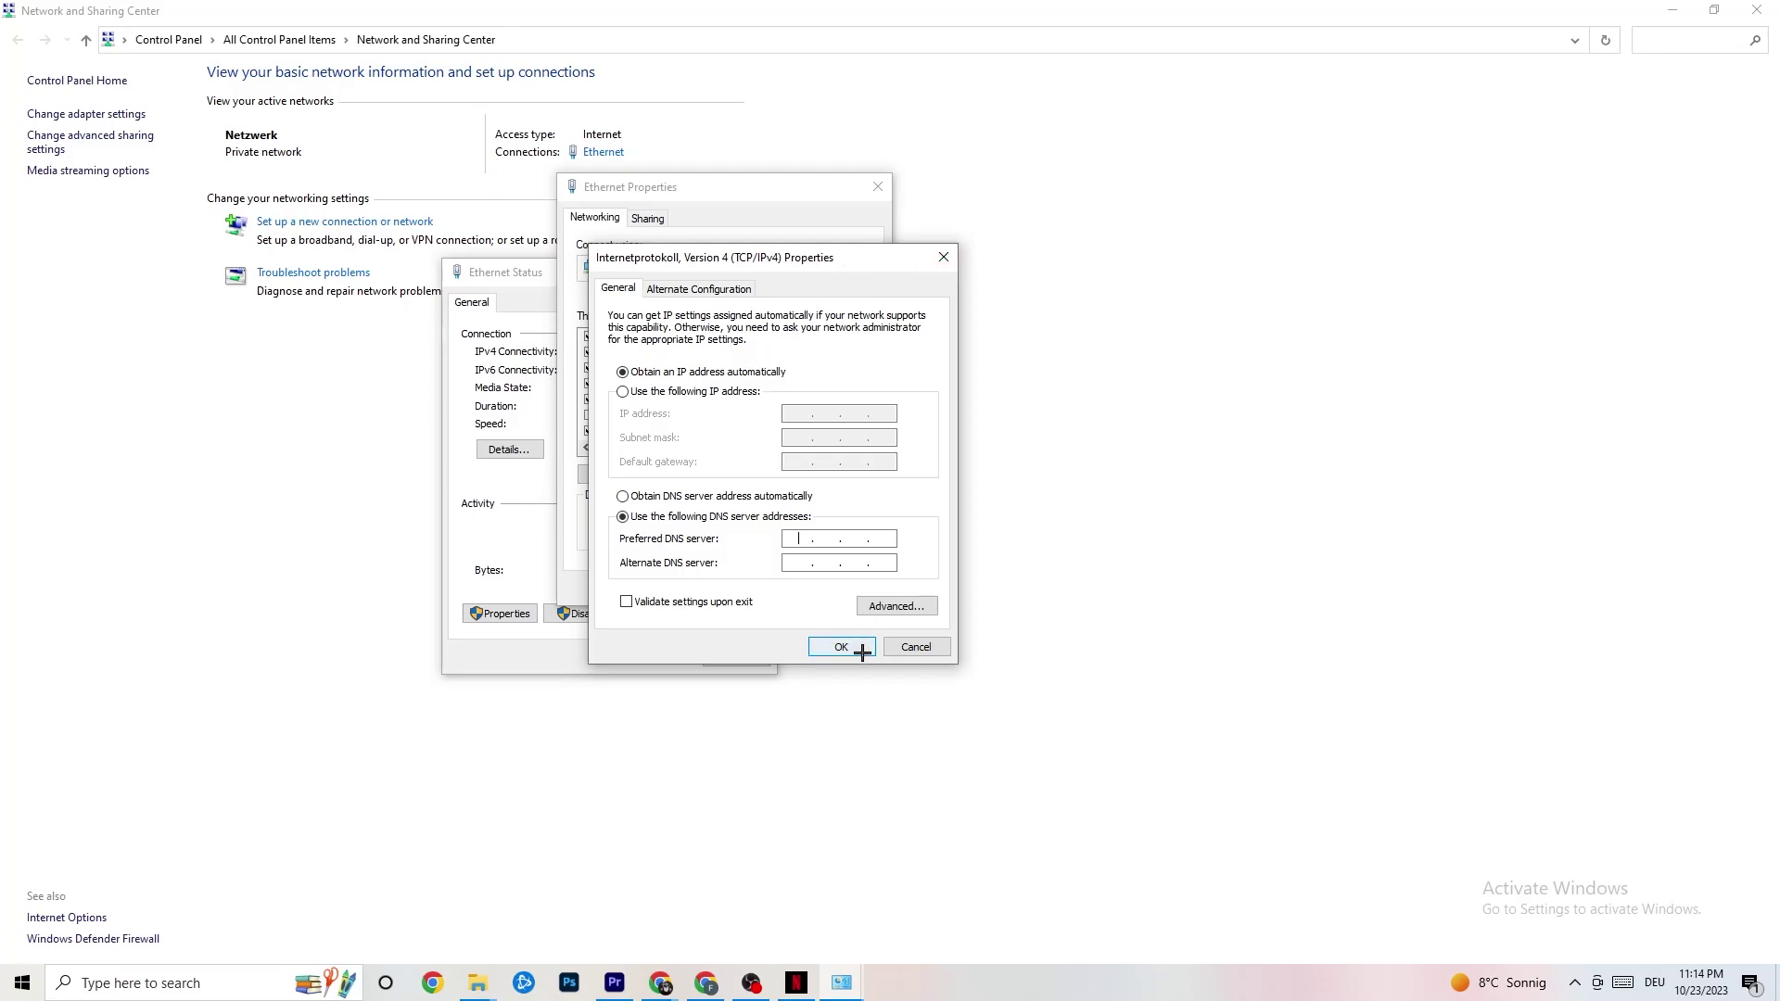
{"action": "left_click", "coordinate": [942, 258]}
{"action": "left_click", "coordinate": [878, 187]}
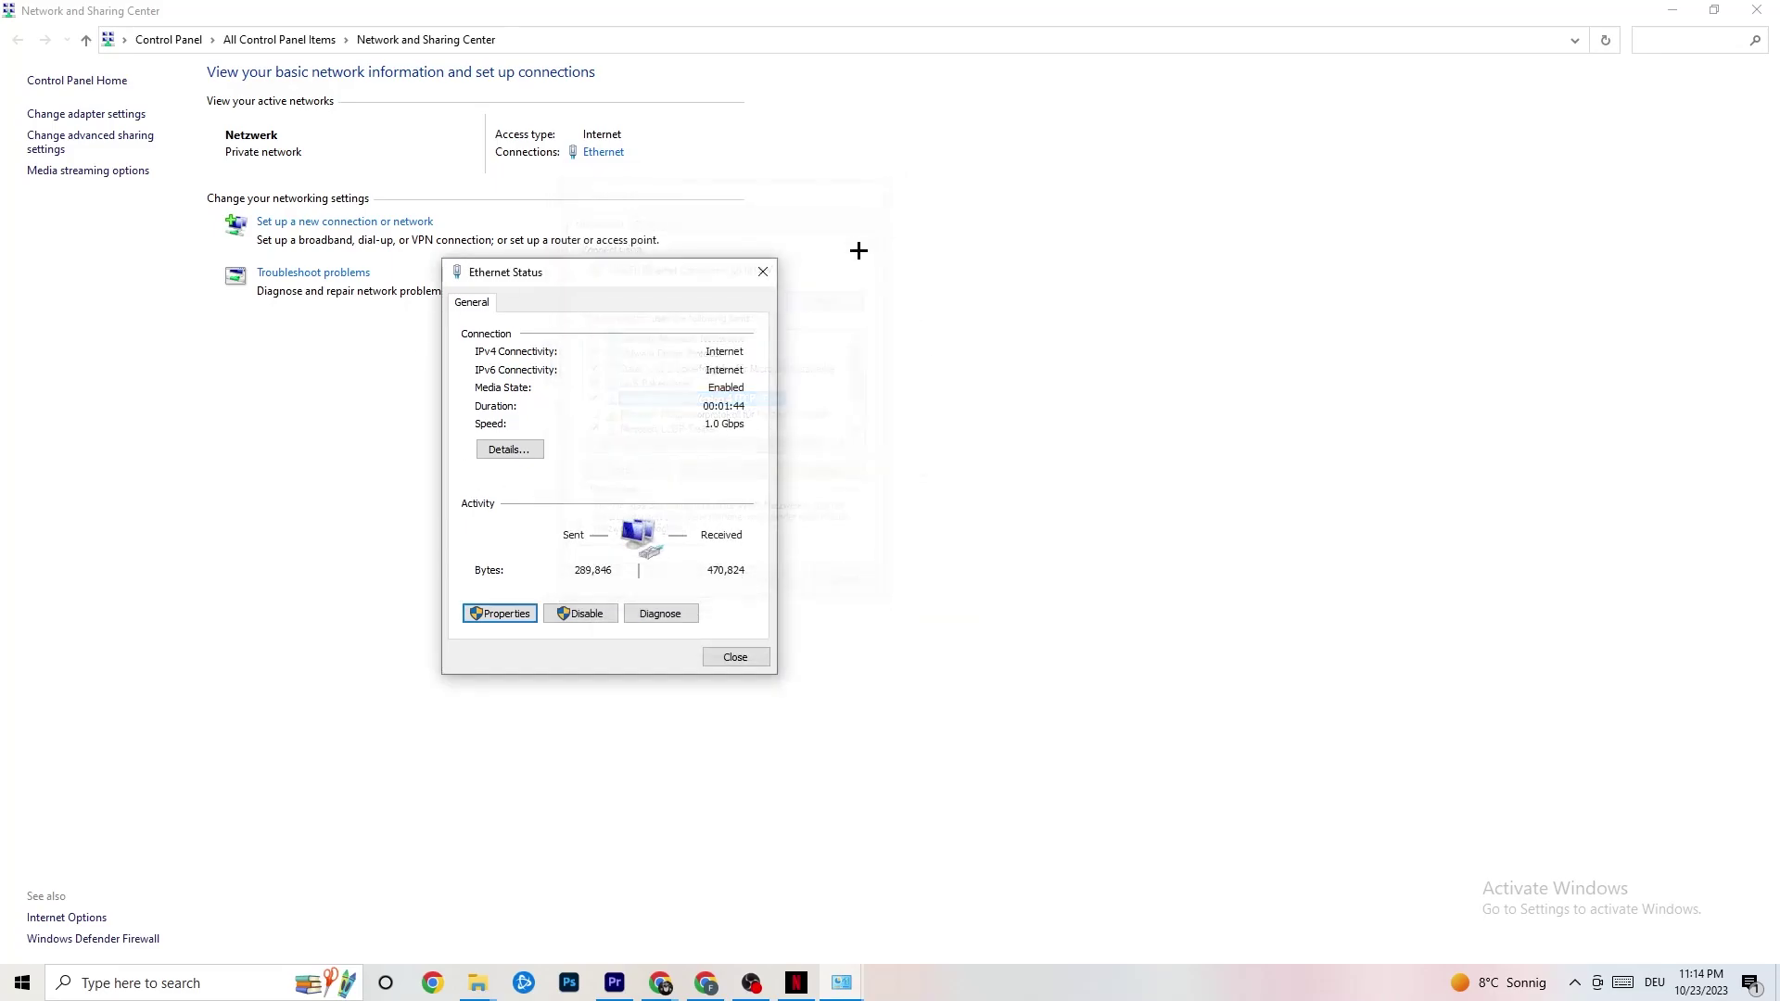
{"action": "left_click", "coordinate": [764, 270]}
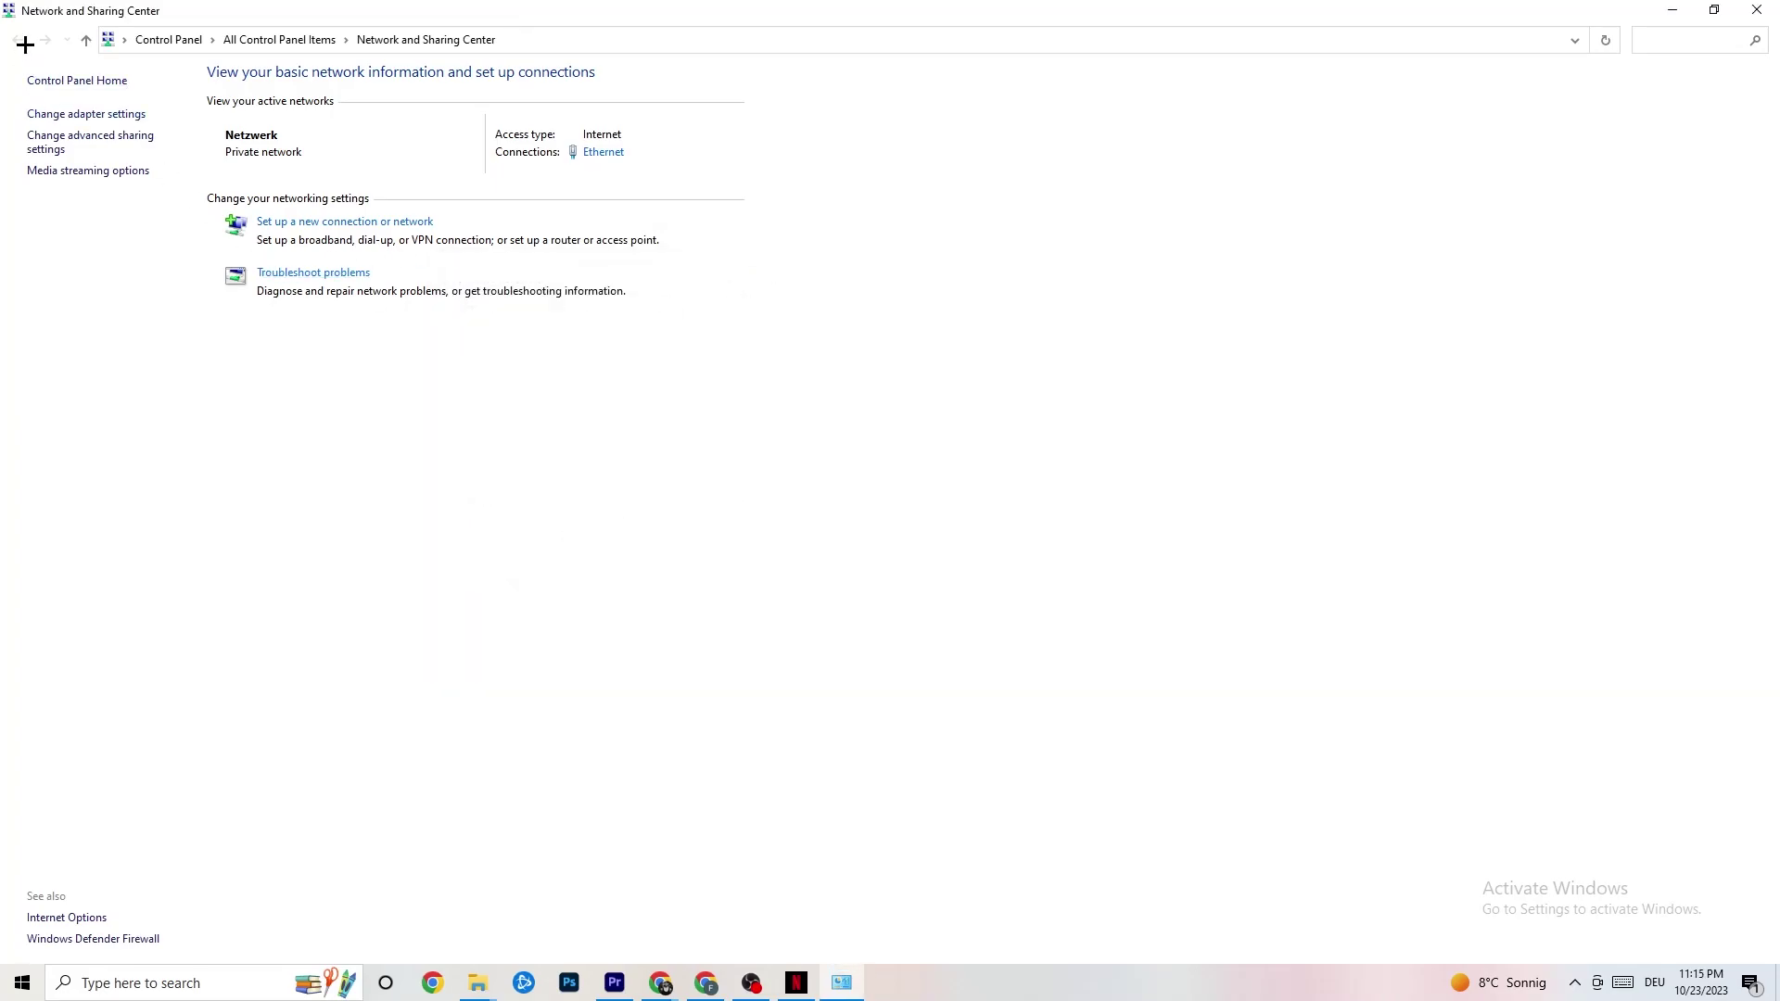
{"action": "left_click", "coordinate": [1757, 9]}
- Look up the web help on updating the network adapter or driver from the Network & Internet settings
{"action": "left_click", "coordinate": [22, 983]}
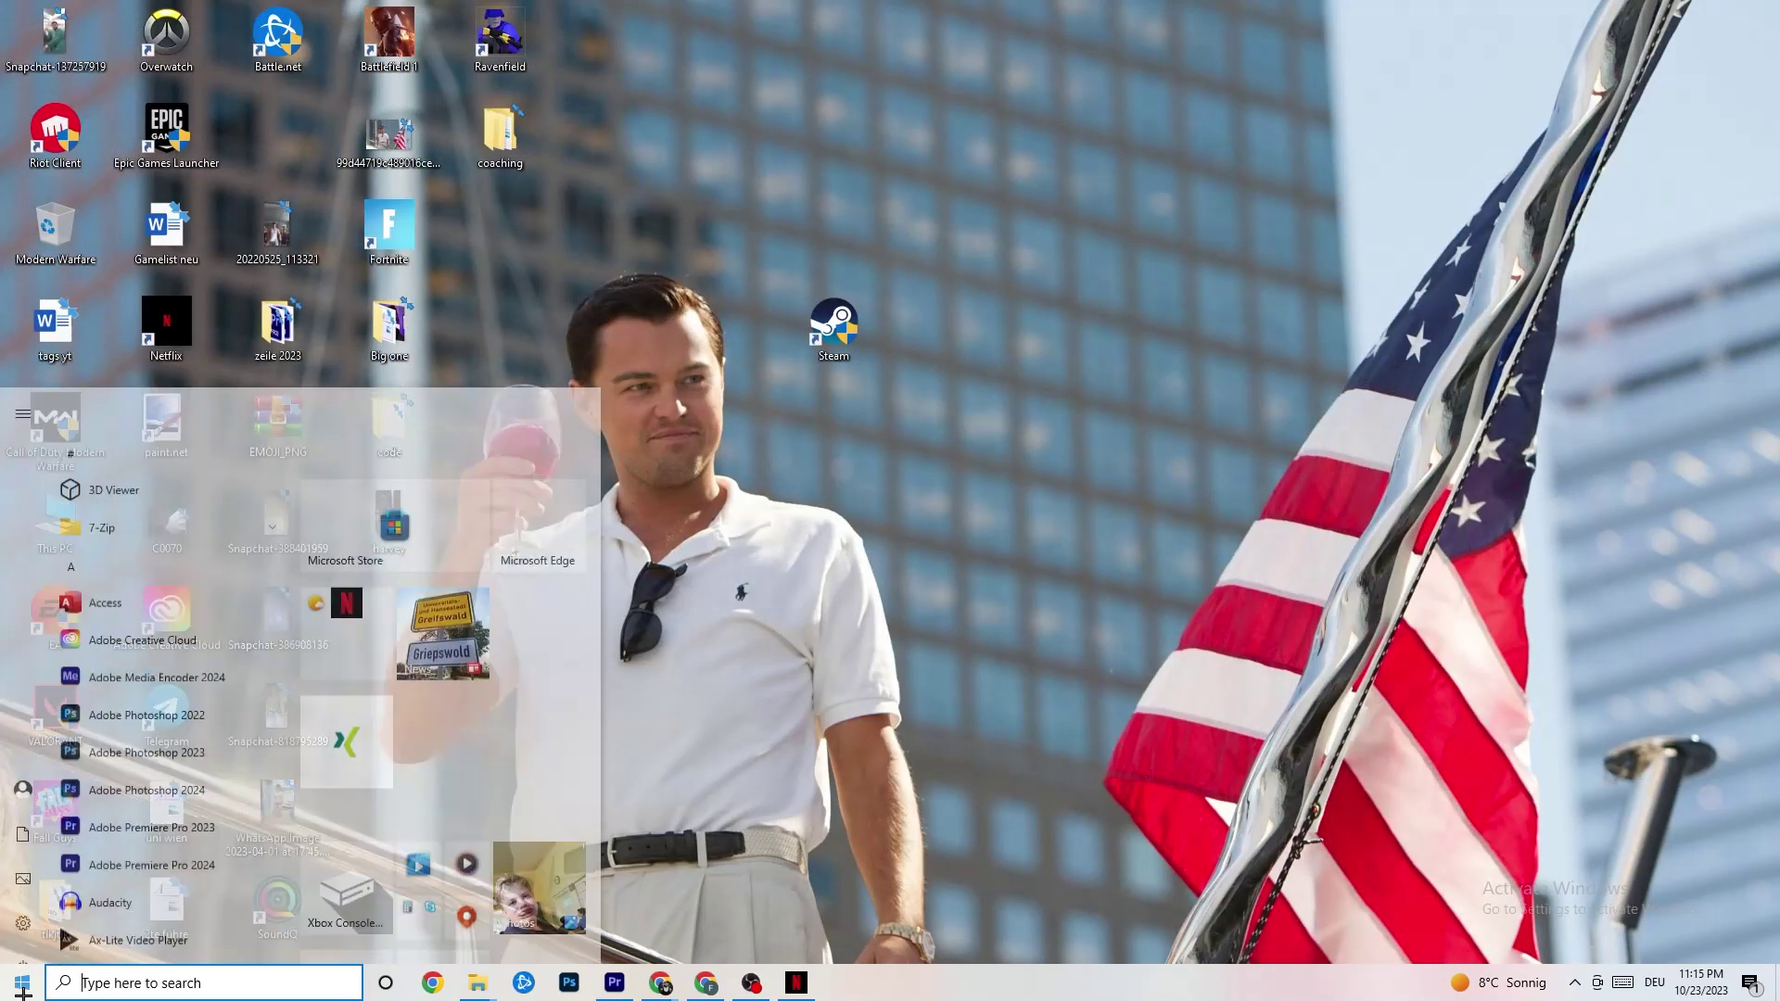
{"action": "left_click", "coordinate": [22, 899]}
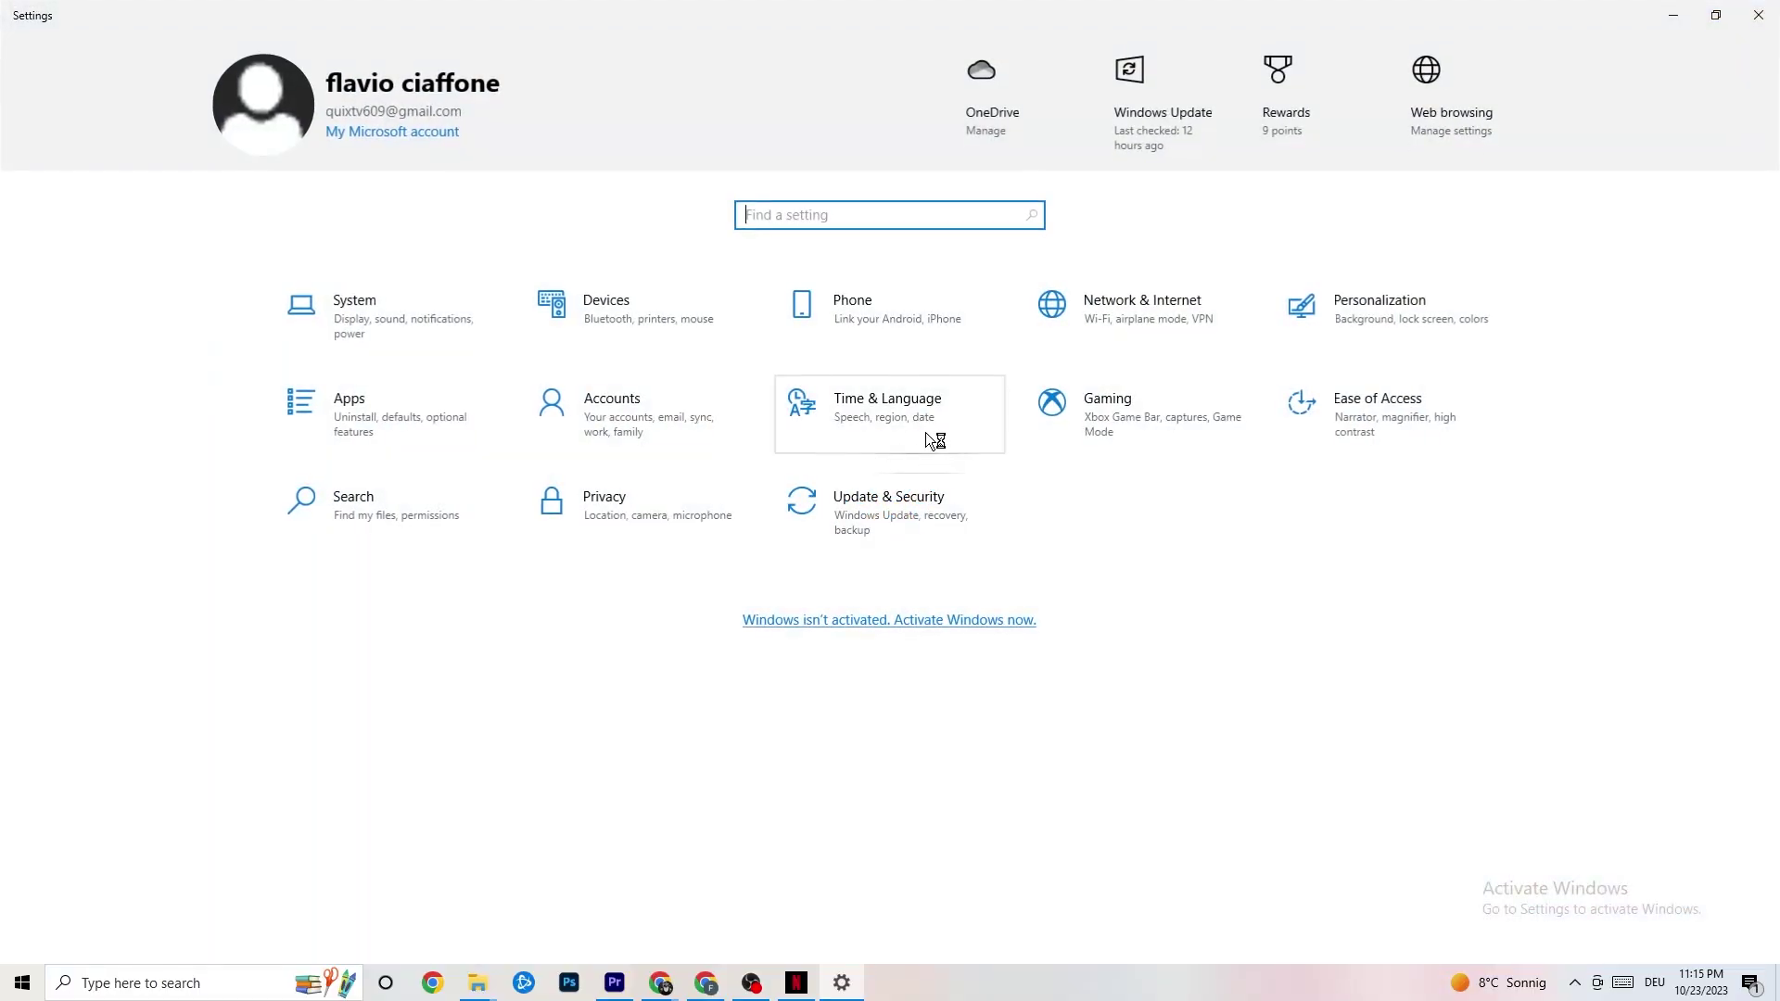
{"action": "left_click", "coordinate": [1113, 318]}
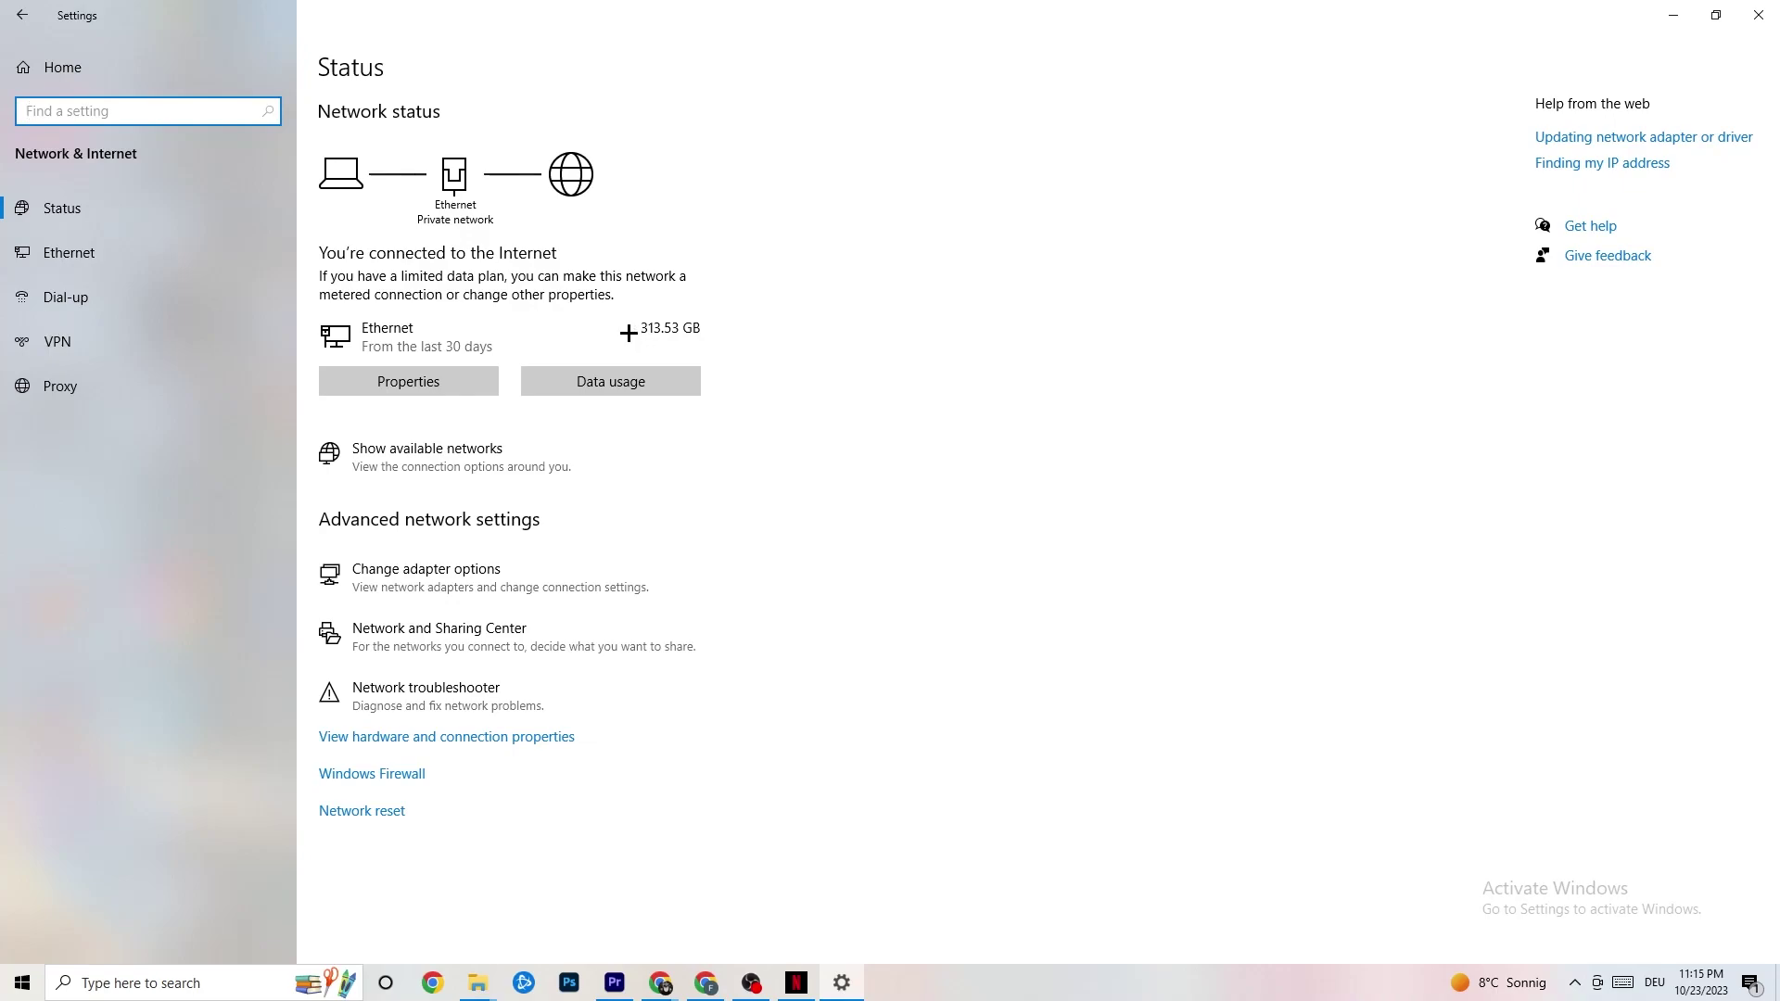
{"action": "left_click", "coordinate": [1648, 146]}
{"action": "left_click_drag", "start_coordinate": [537, 166], "coordinate": [908, 111]}
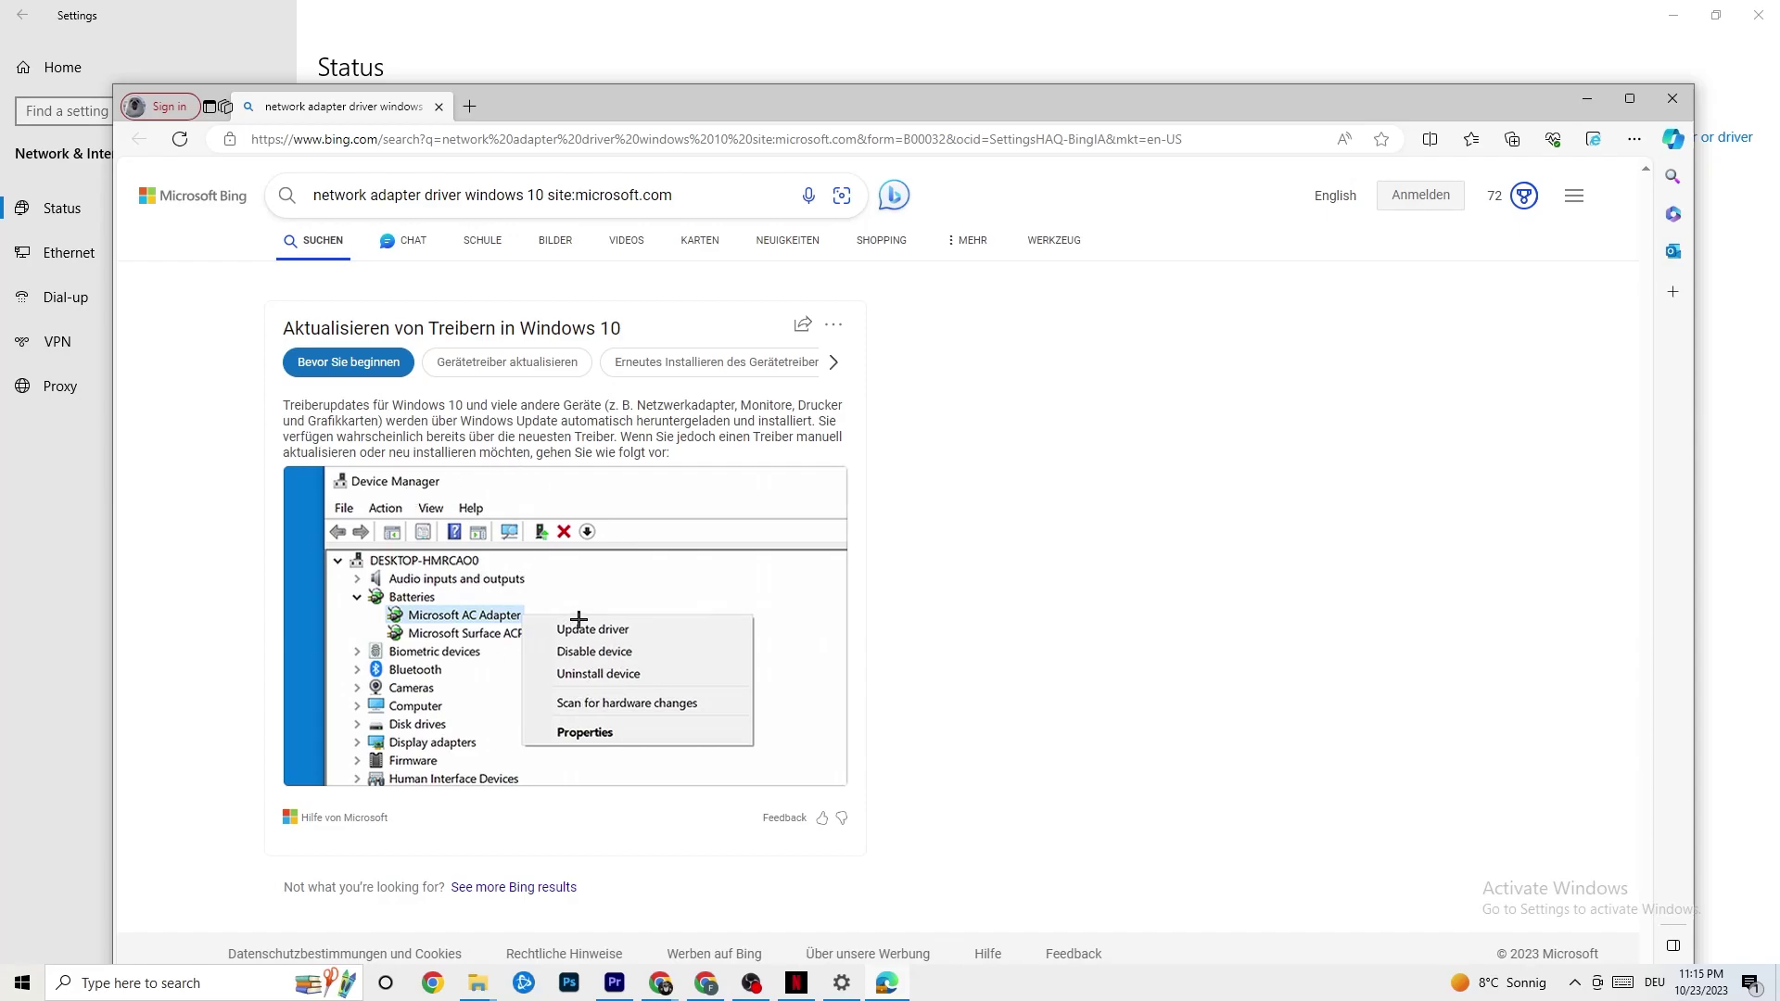
{"action": "left_click", "coordinate": [1687, 100]}
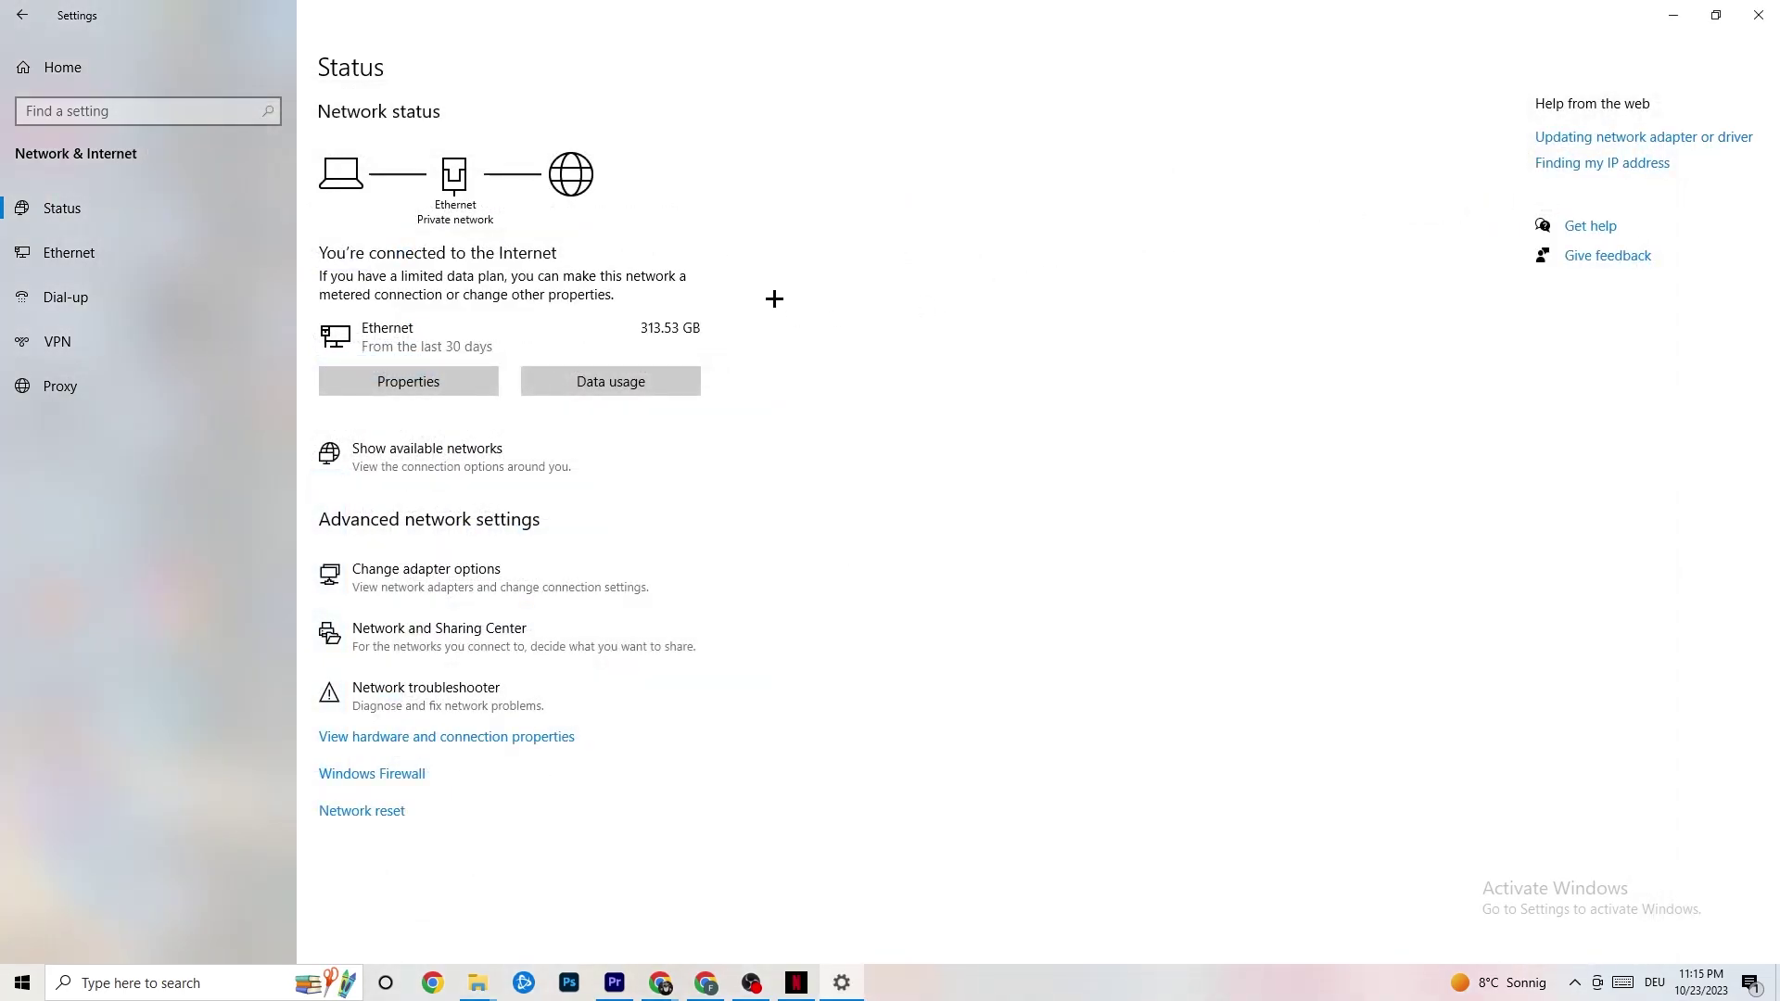
- View the available networks from the network status page, then close the settings
{"action": "left_click", "coordinate": [536, 467]}
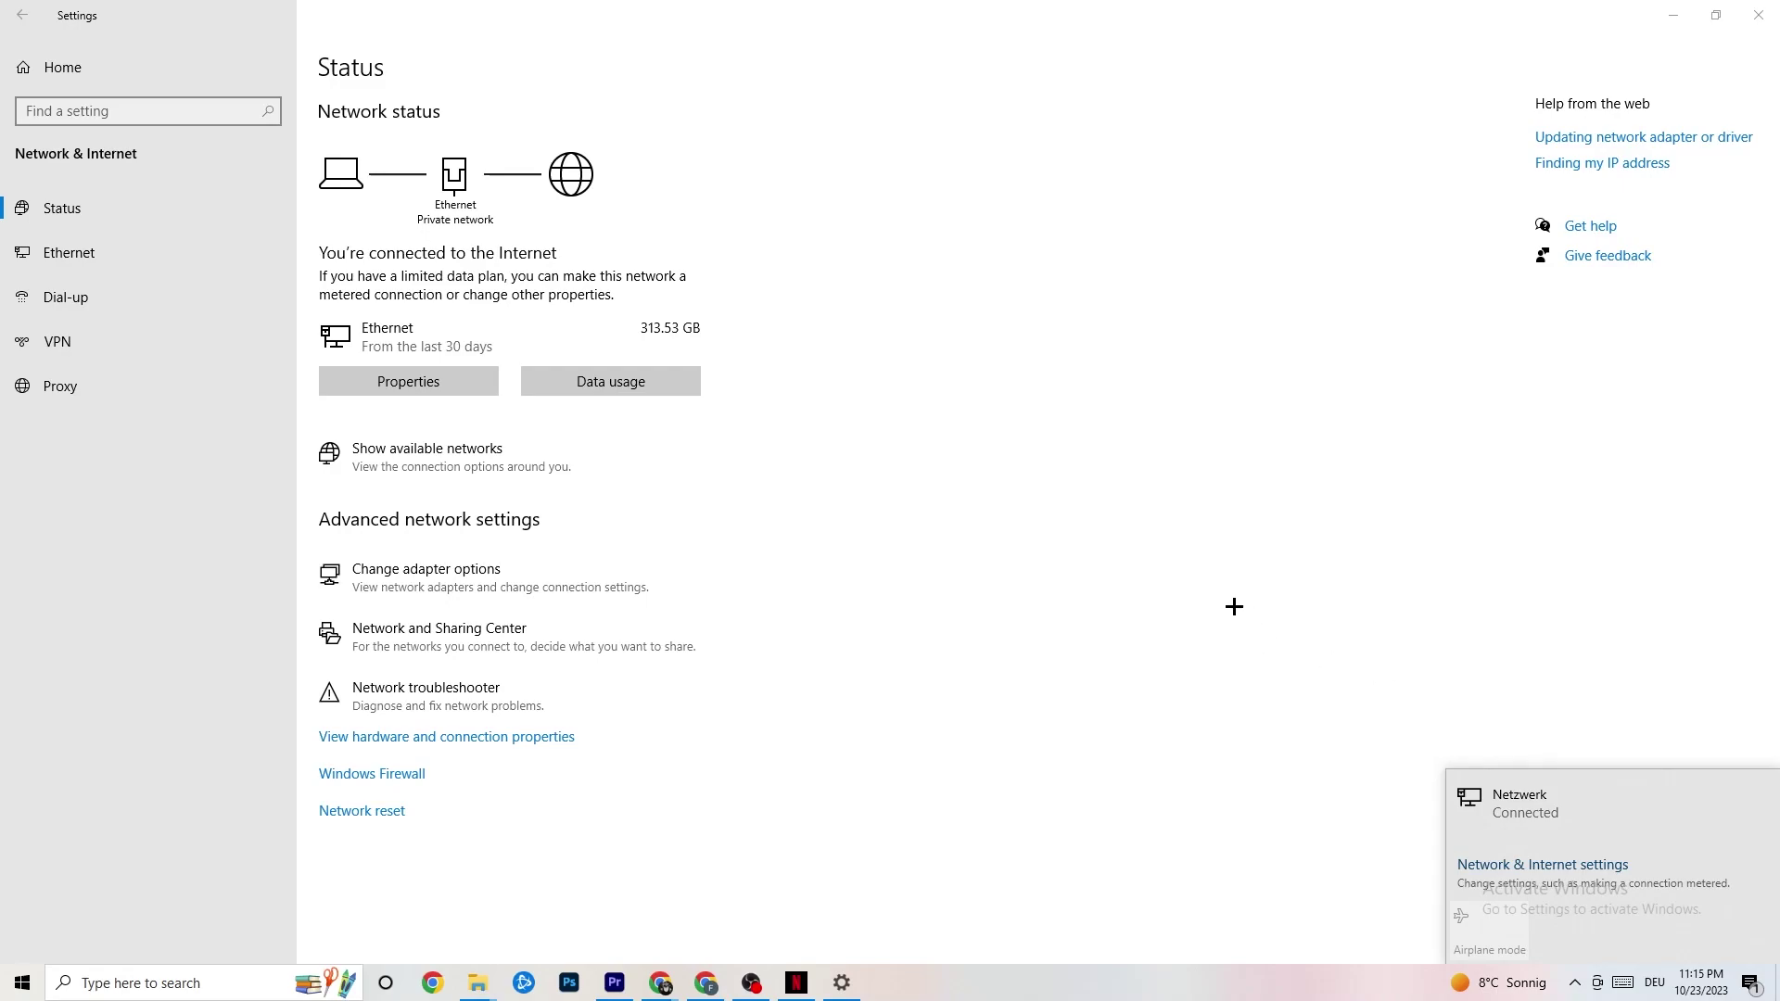
{"action": "left_click", "coordinate": [1100, 561]}
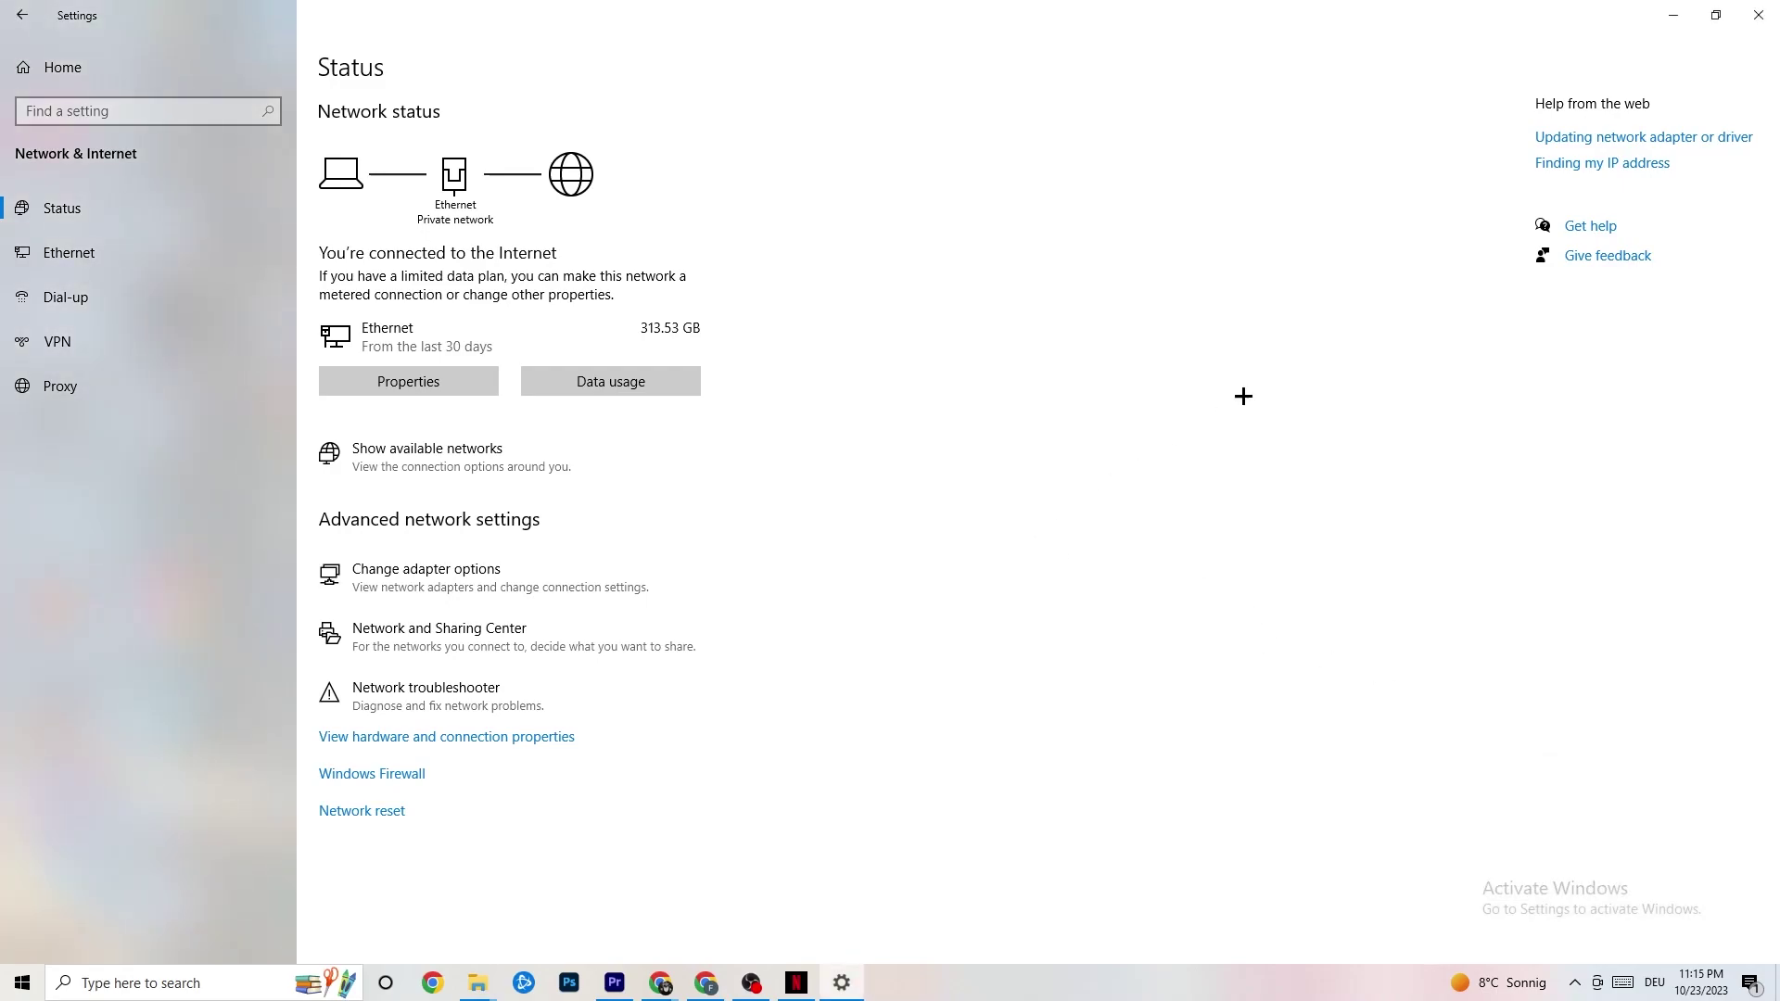
{"action": "left_click", "coordinate": [1759, 15]}
- View the Windows Update status in the Update & Security settings, then close the settings
{"action": "key", "text": "super"}
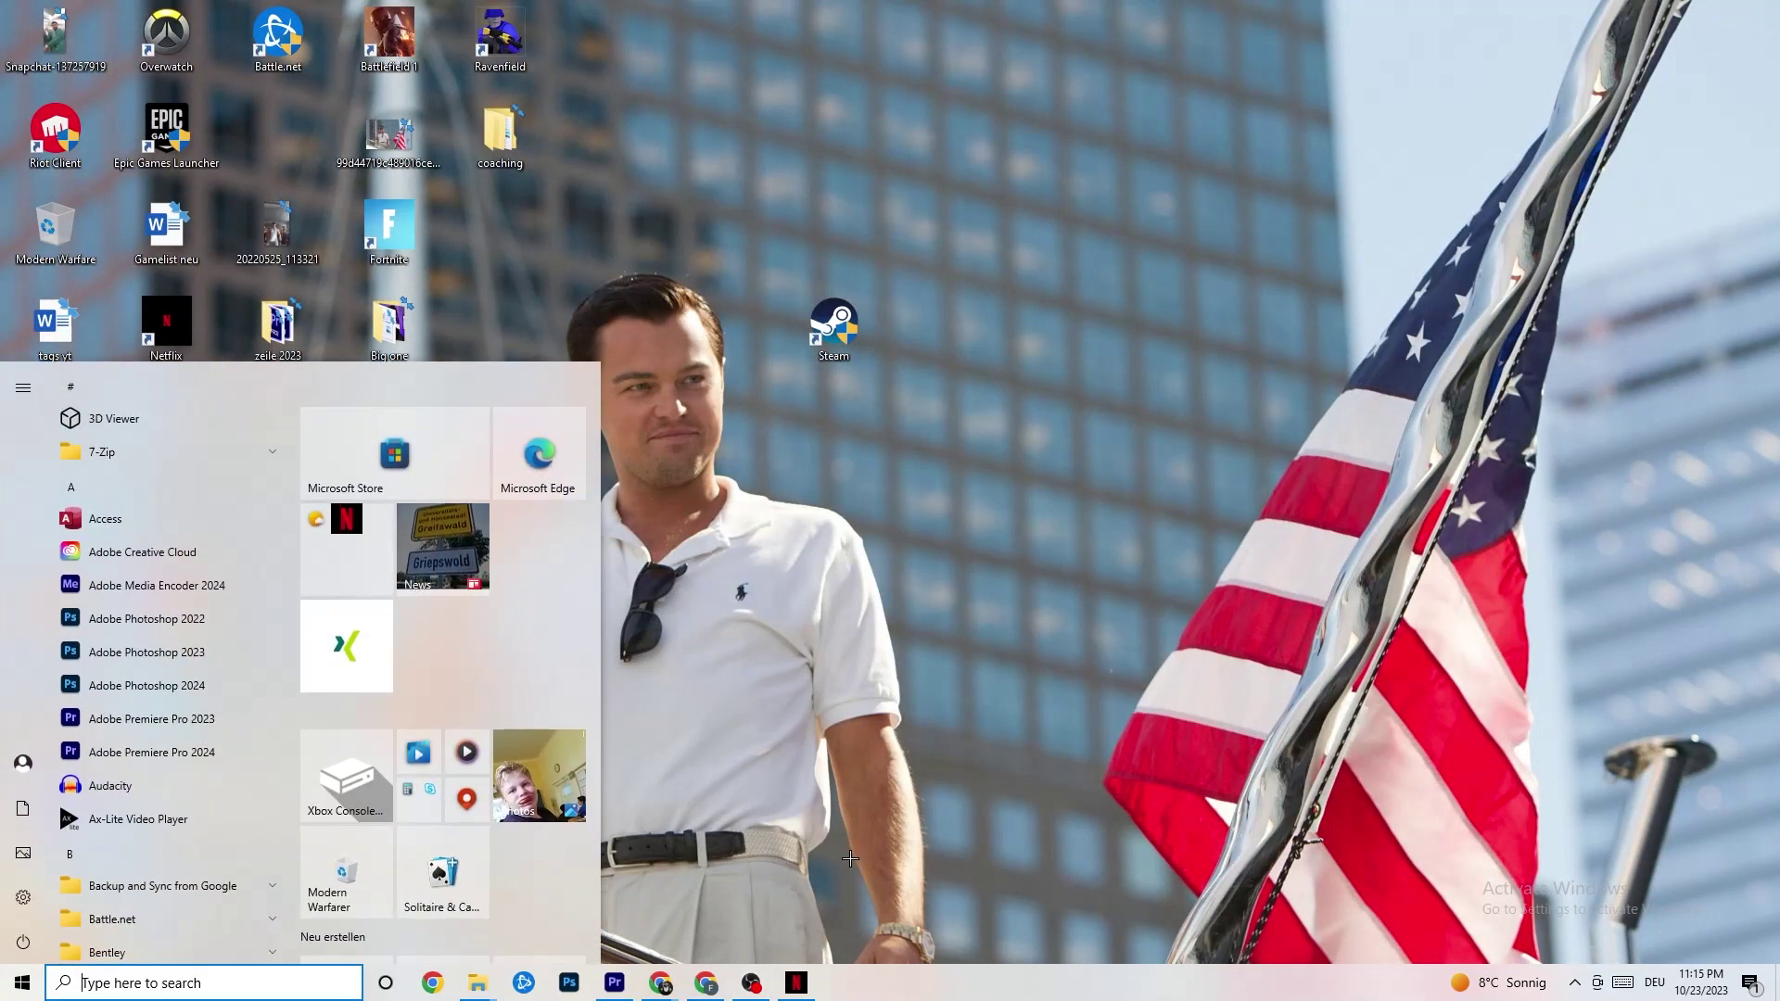
{"action": "mouse_move", "coordinate": [35, 912]}
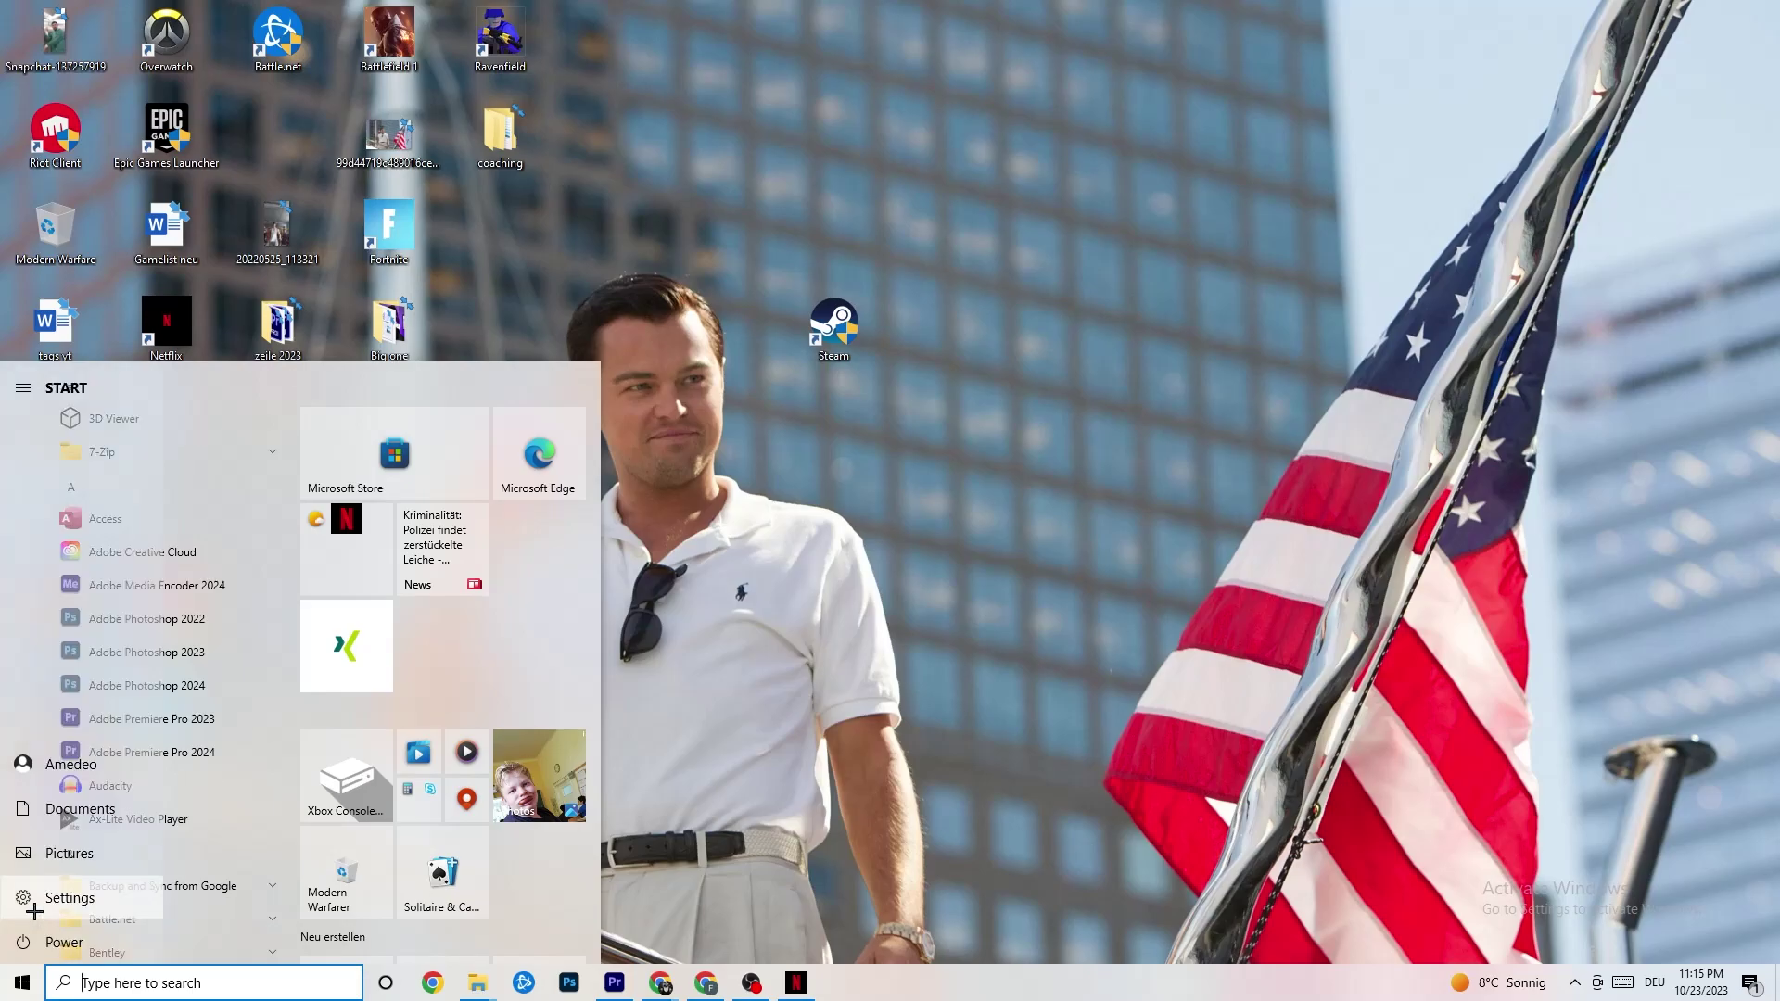
{"action": "left_click", "coordinate": [34, 912]}
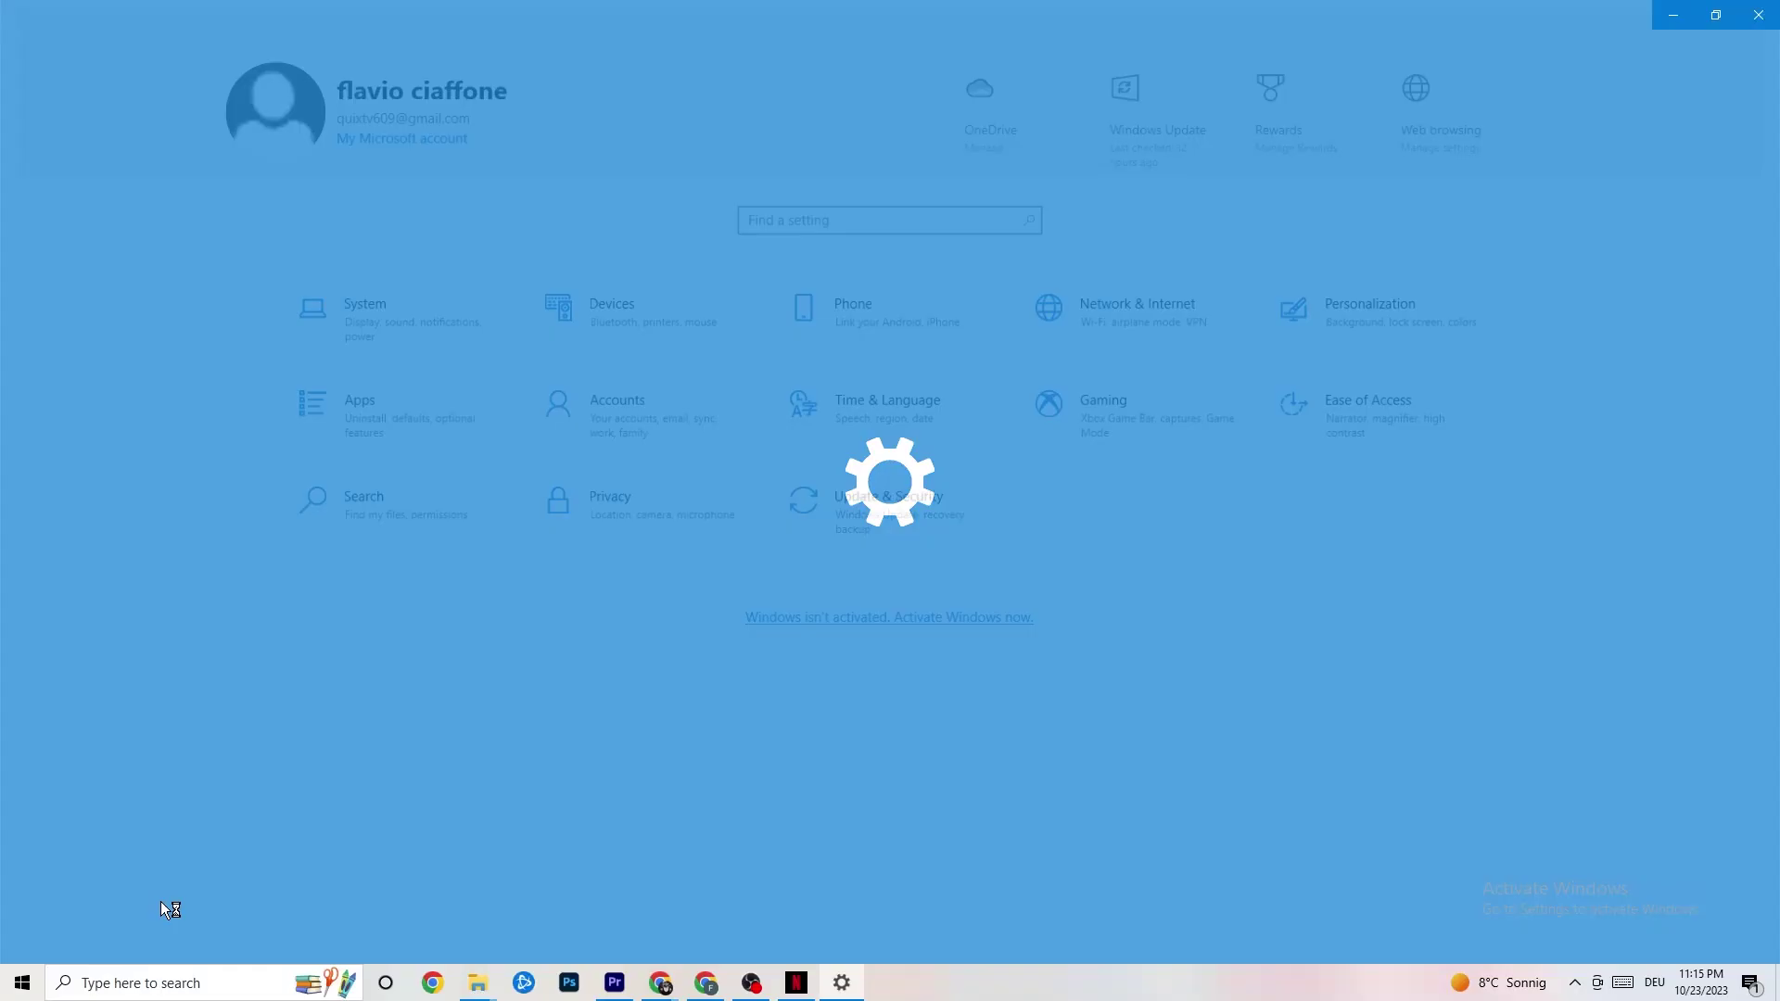
{"action": "left_click", "coordinate": [931, 508]}
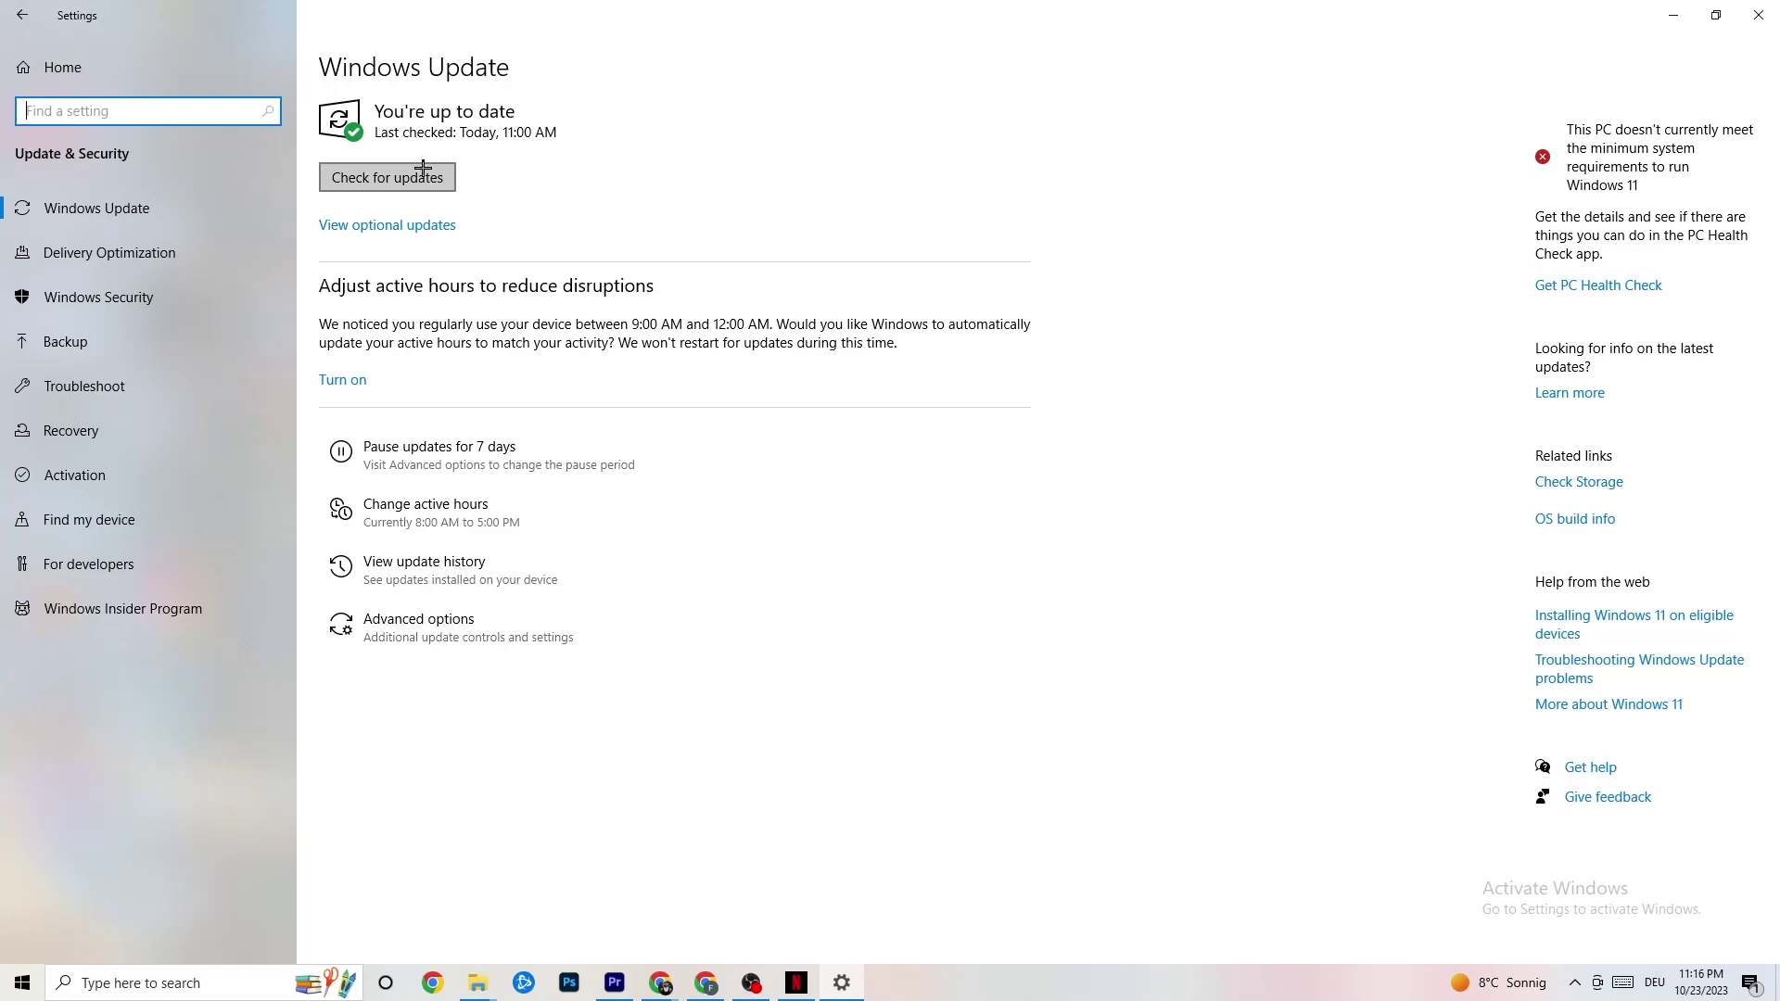
{"action": "left_click", "coordinate": [376, 119]}
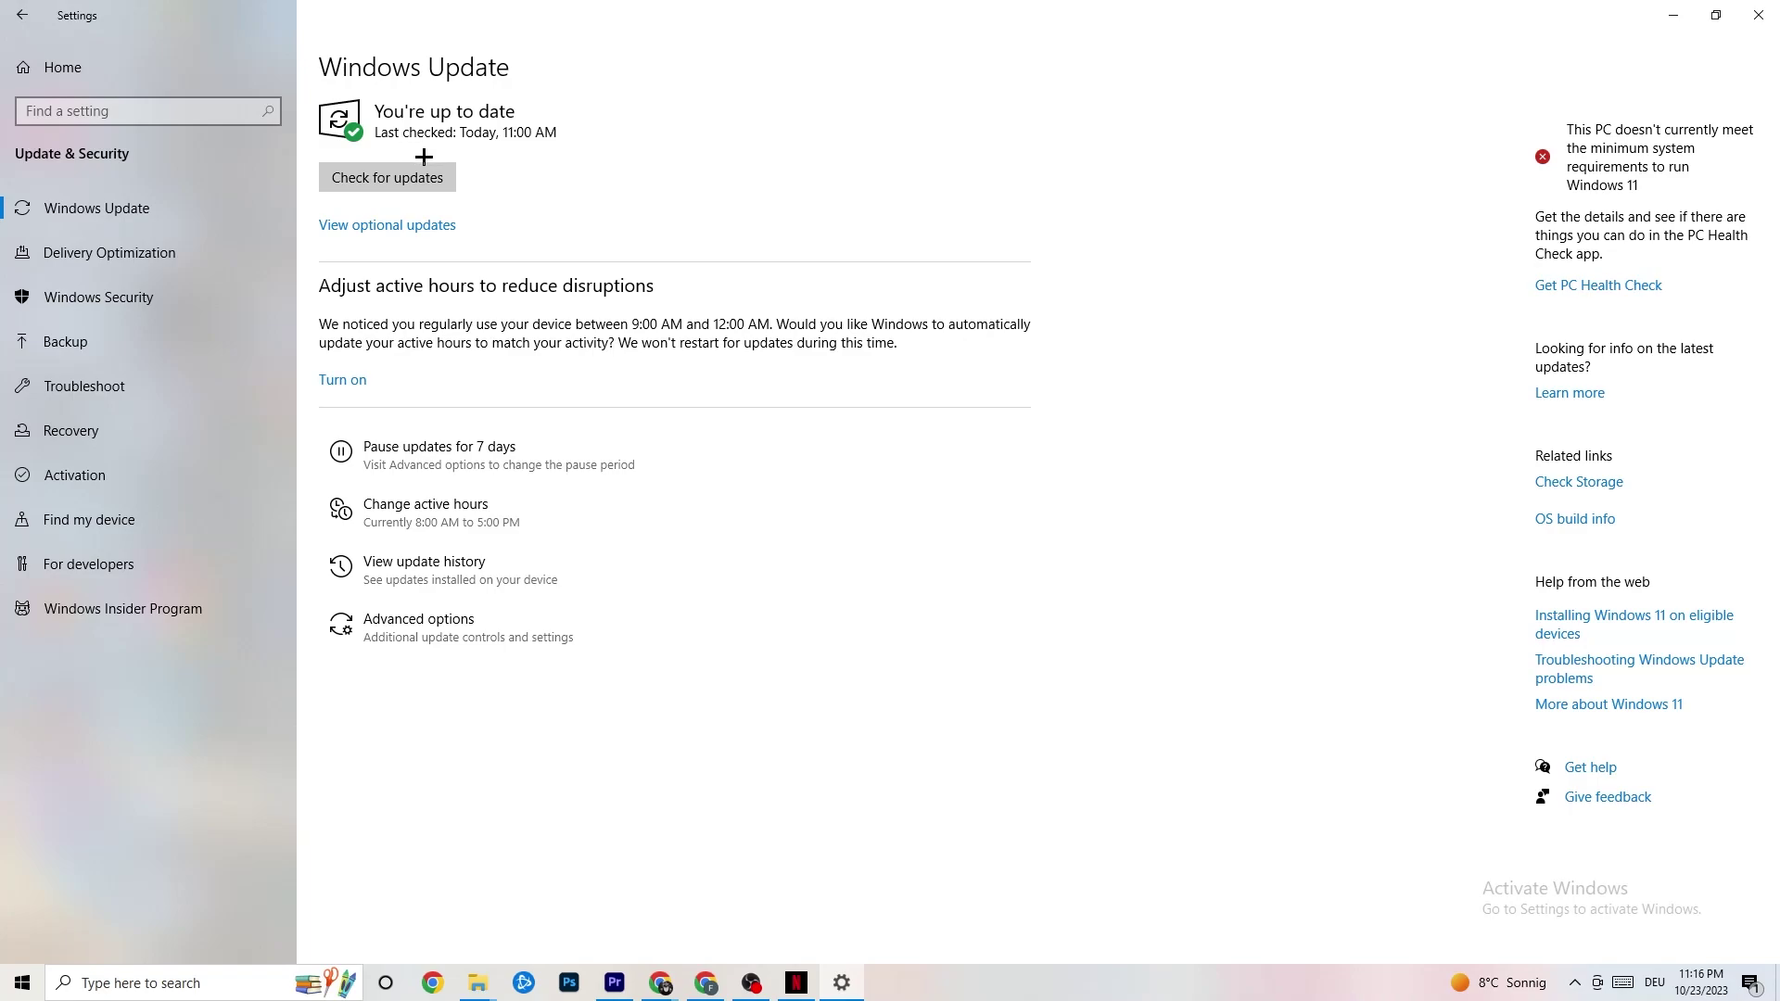
{"action": "left_click", "coordinate": [1759, 15]}
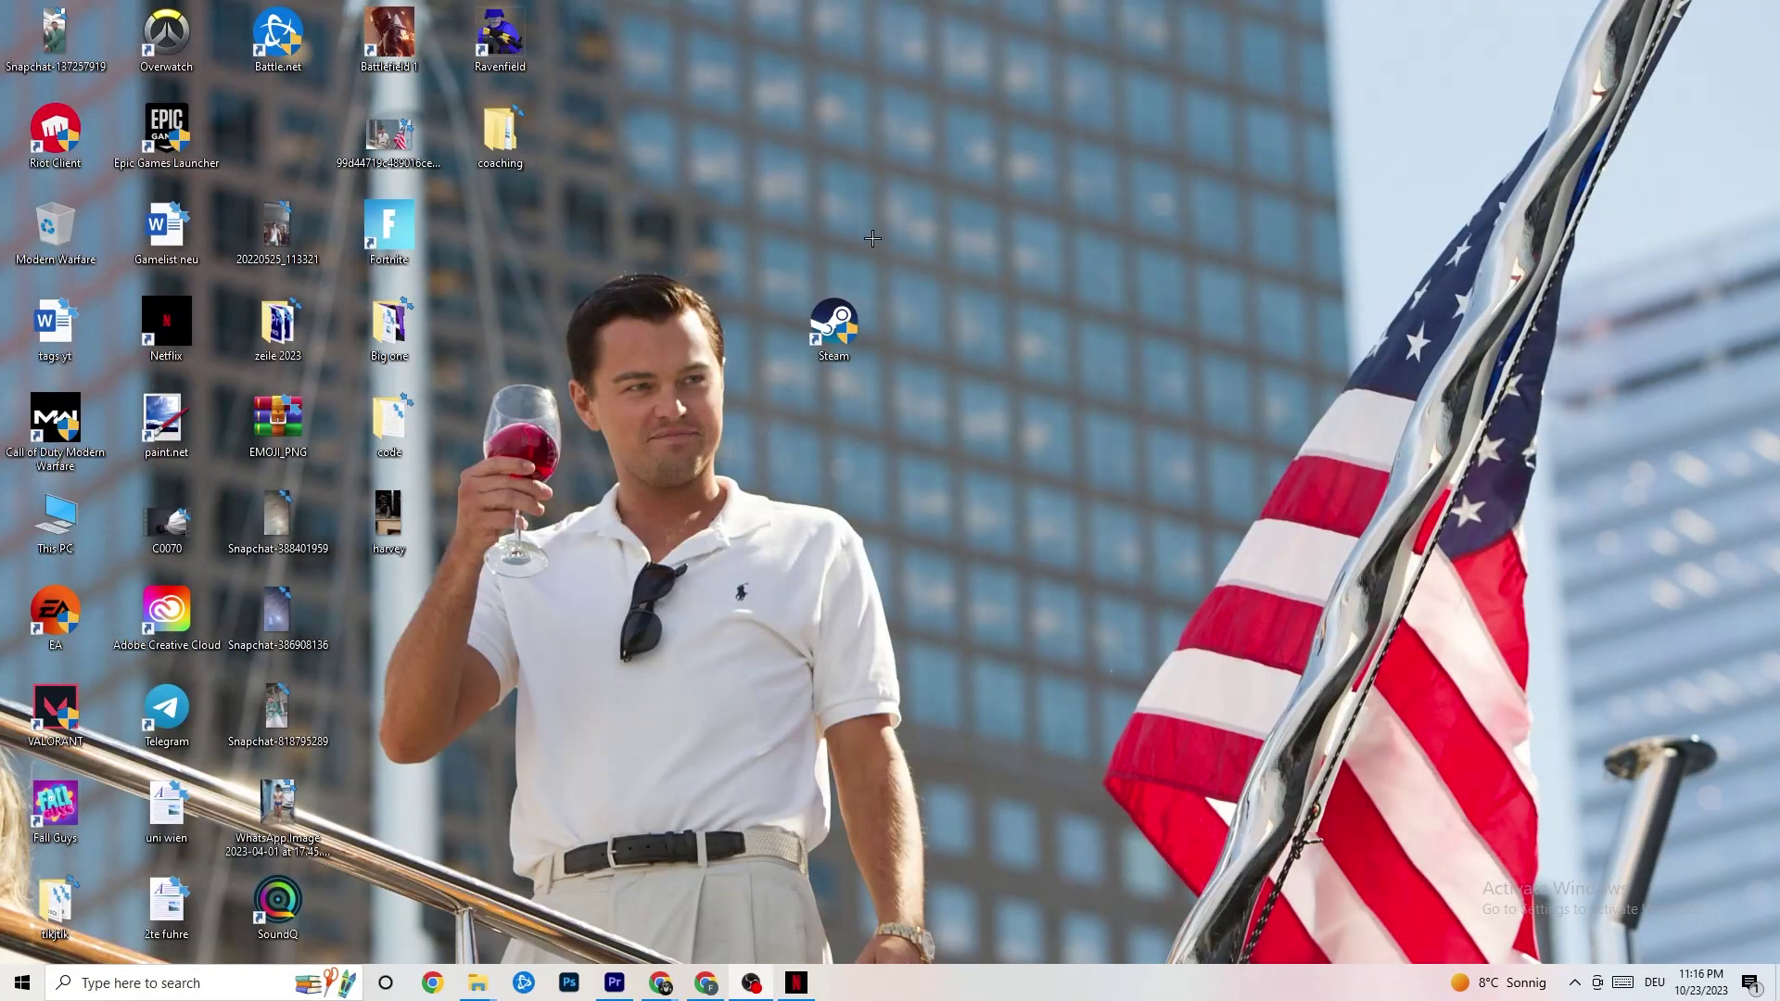
- Open Task Manager in a full-screen window and view the performance graph of the physical Ethernet adapter
{"action": "mouse_move", "coordinate": [928, 988]}
{"action": "left_mouse_down"}
{"action": "mouse_move", "coordinate": [1617, 464]}
{"action": "mouse_move", "coordinate": [1192, 747]}
{"action": "mouse_move", "coordinate": [959, 985]}
{"action": "left_mouse_up"}
{"action": "right_click", "coordinate": [953, 992]}
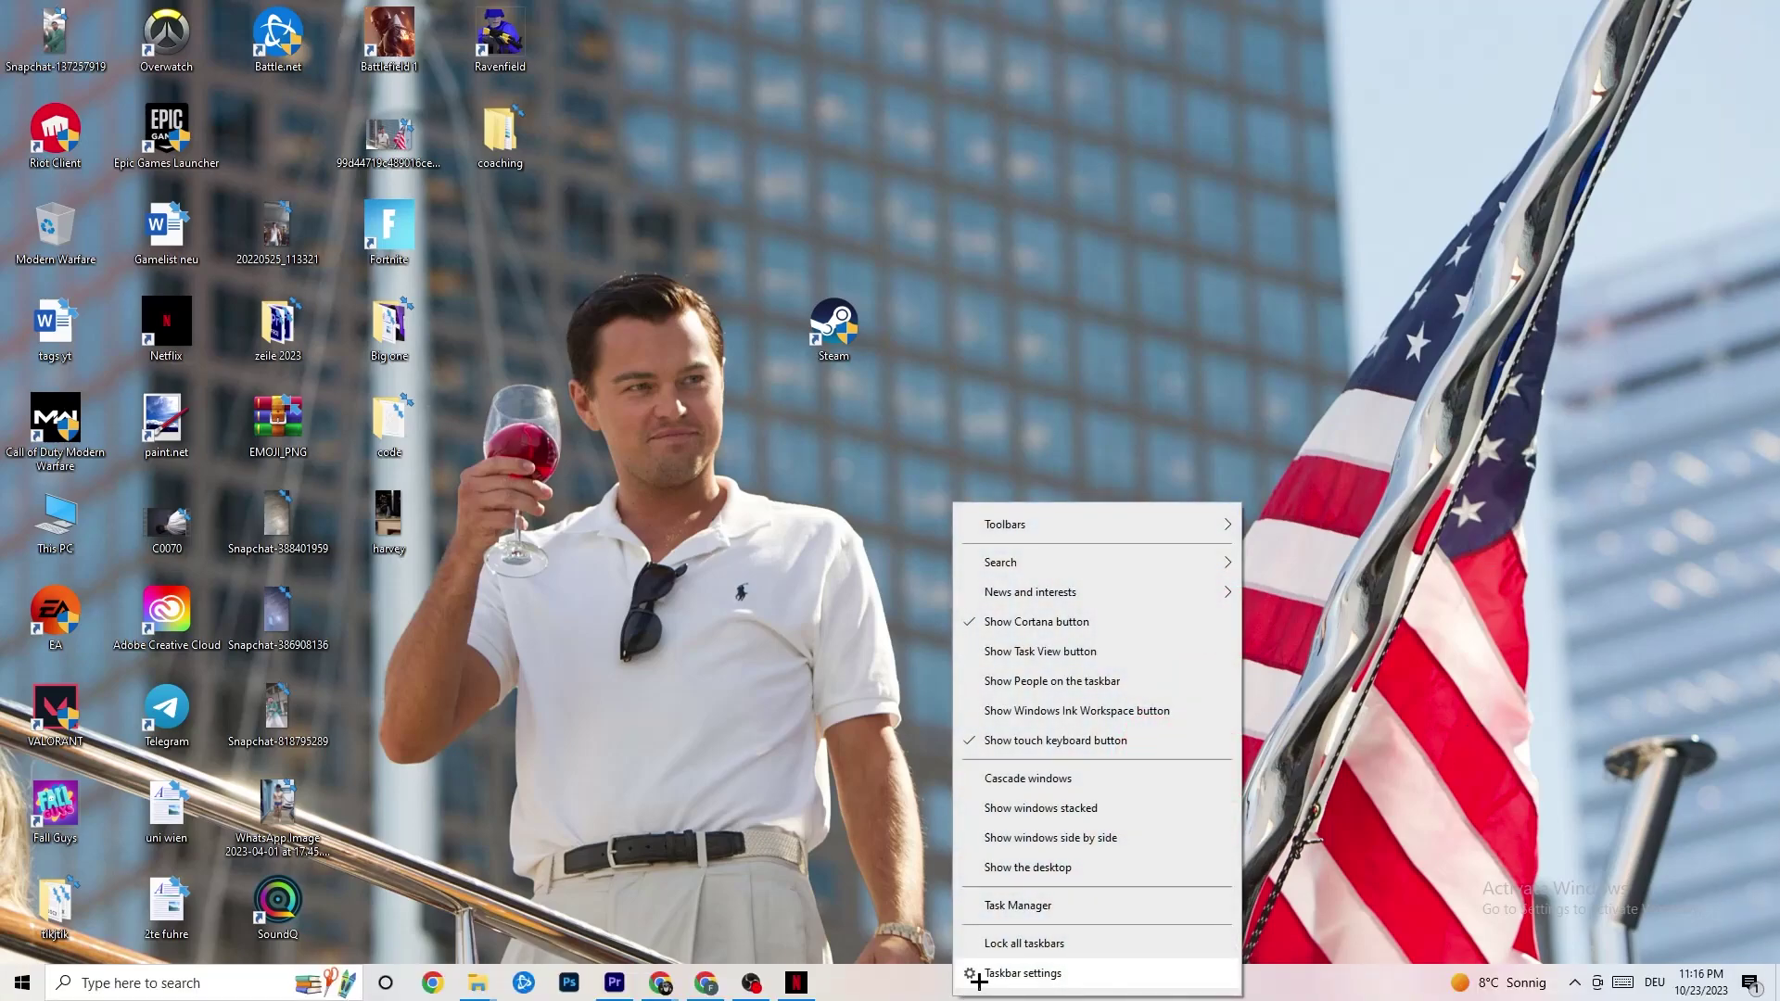
{"action": "left_click", "coordinate": [1019, 913]}
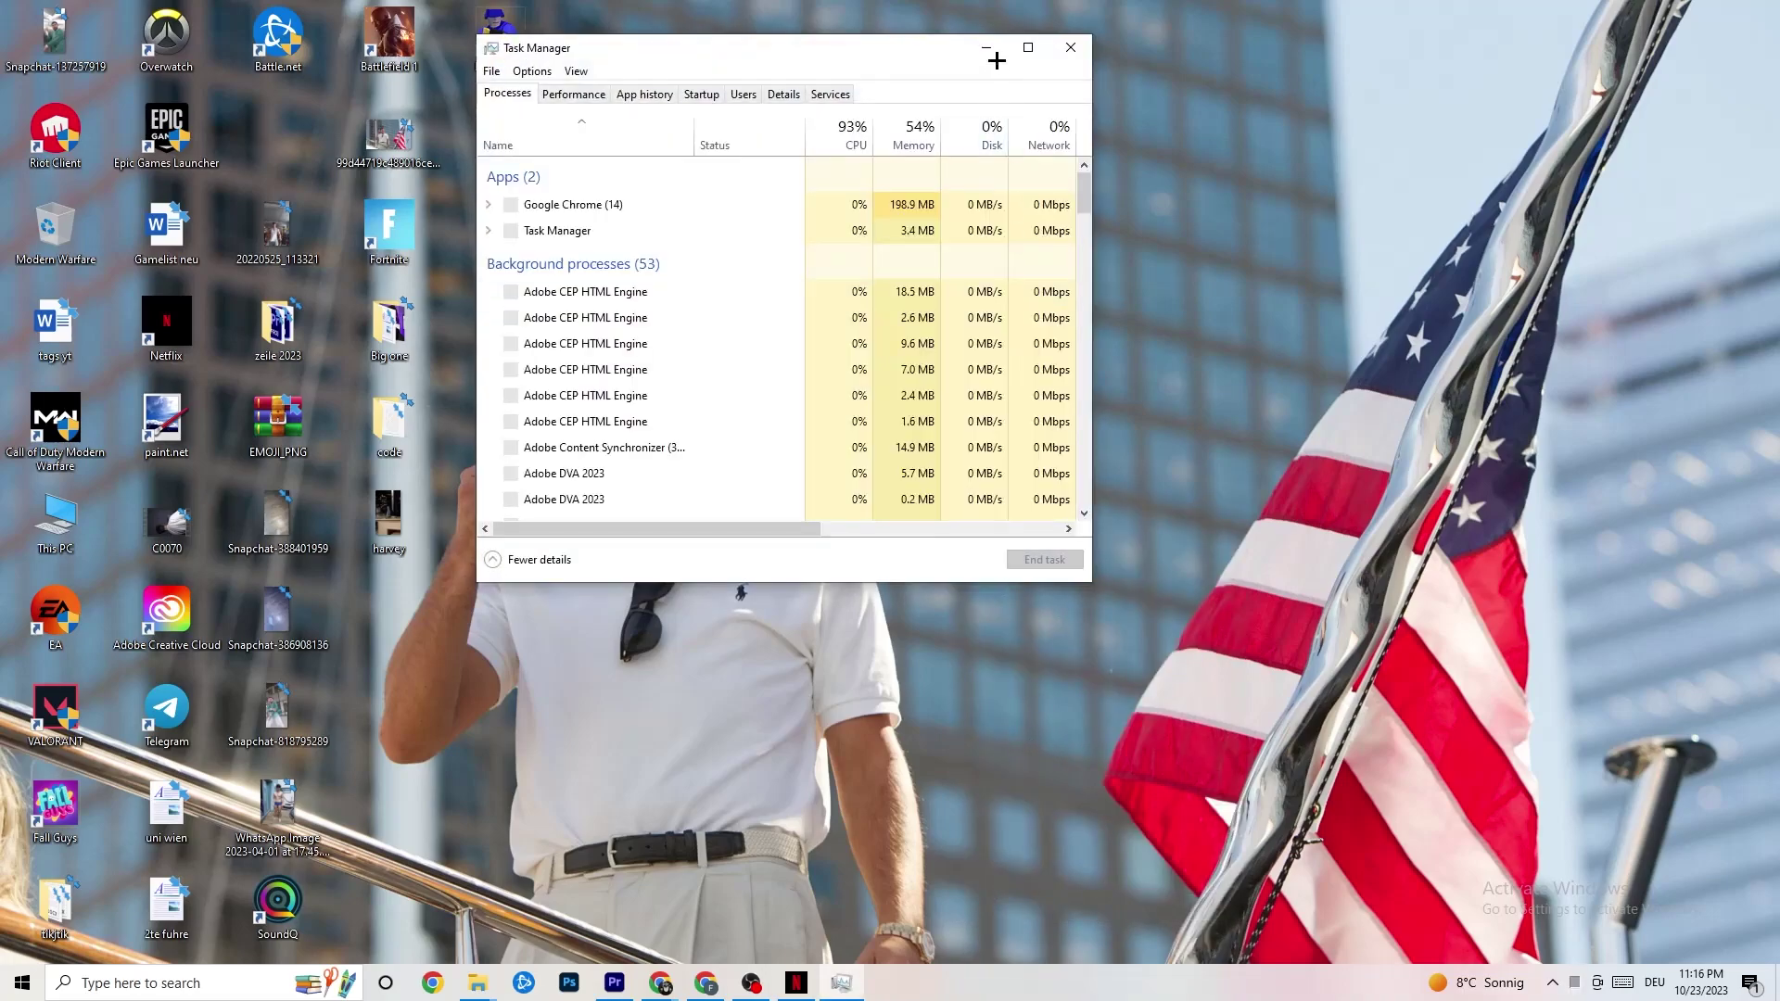
{"action": "left_click", "coordinate": [1040, 41]}
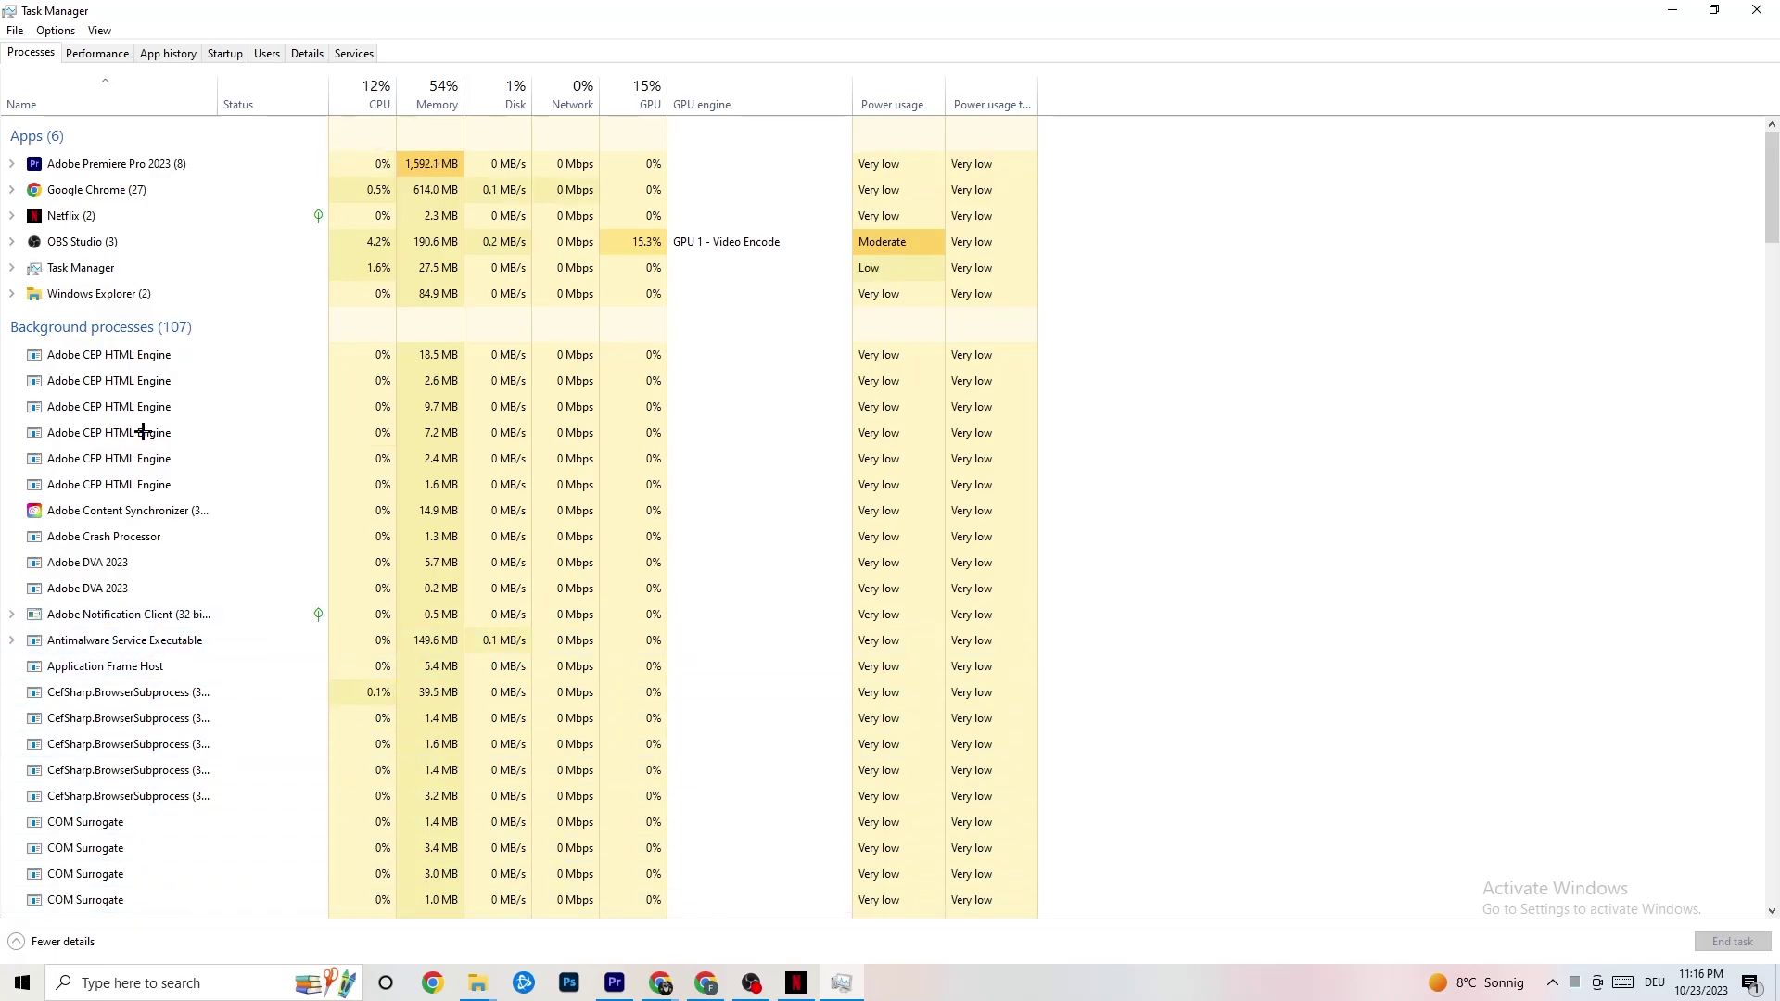
{"action": "left_click", "coordinate": [96, 56]}
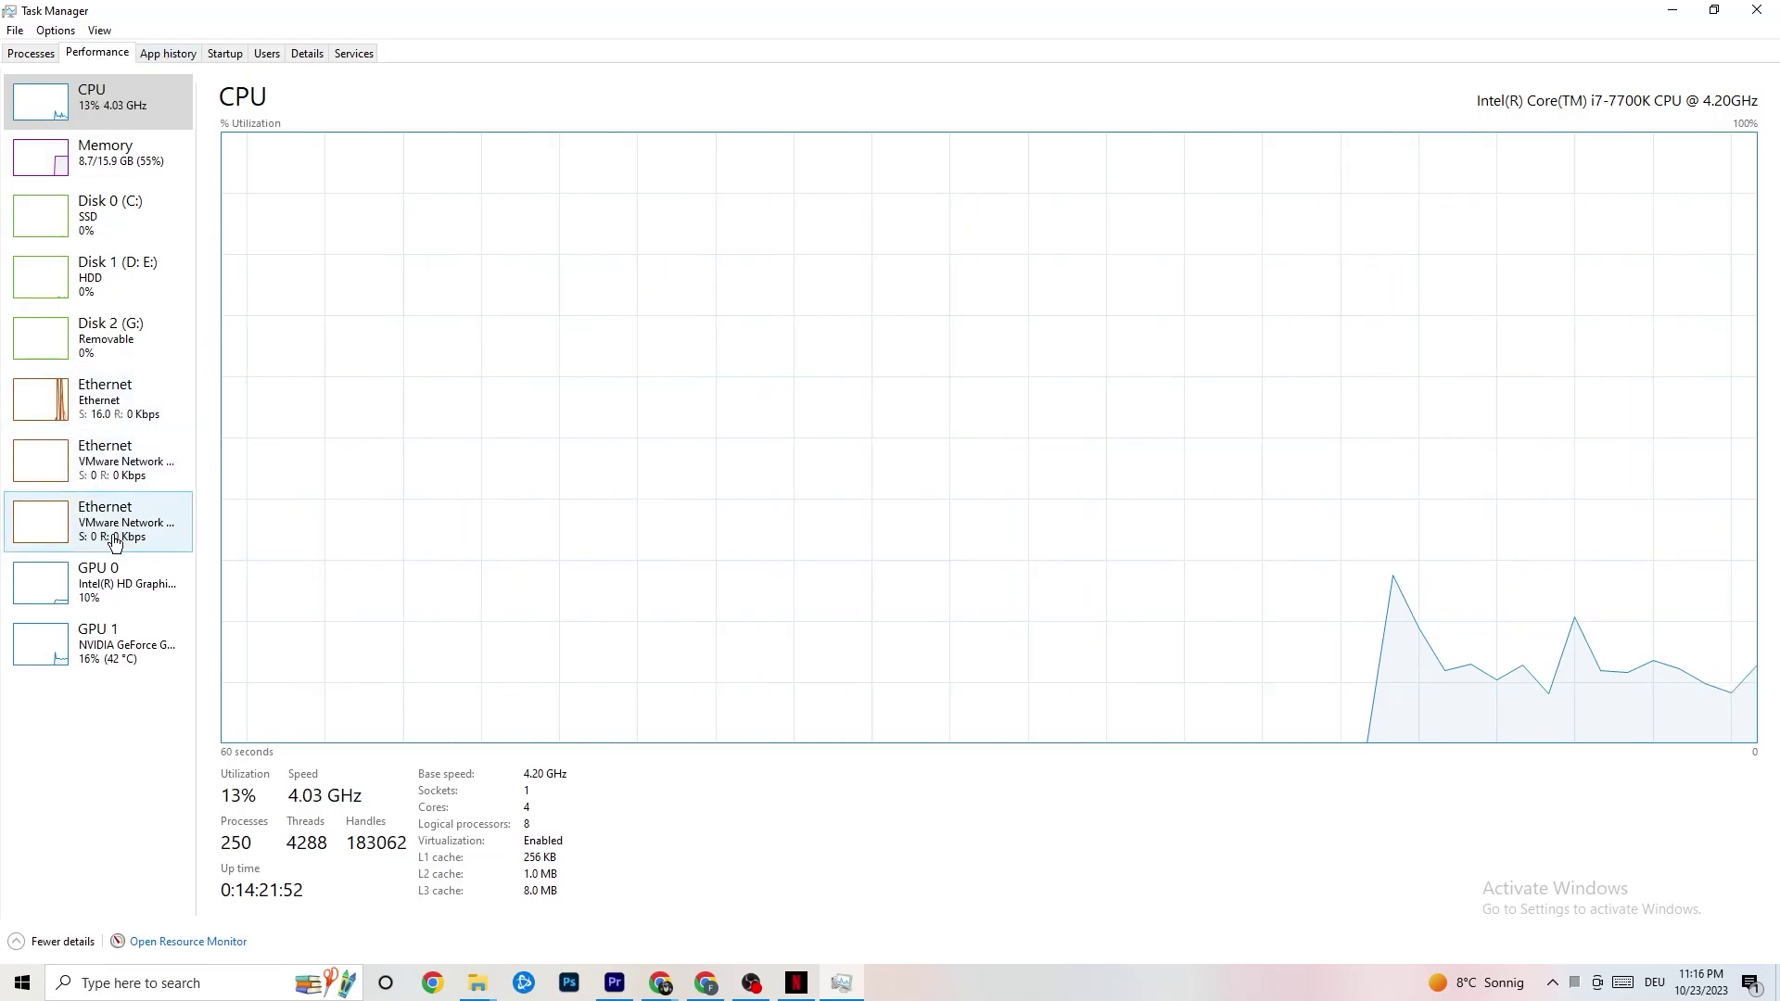
{"action": "left_click", "coordinate": [118, 410]}
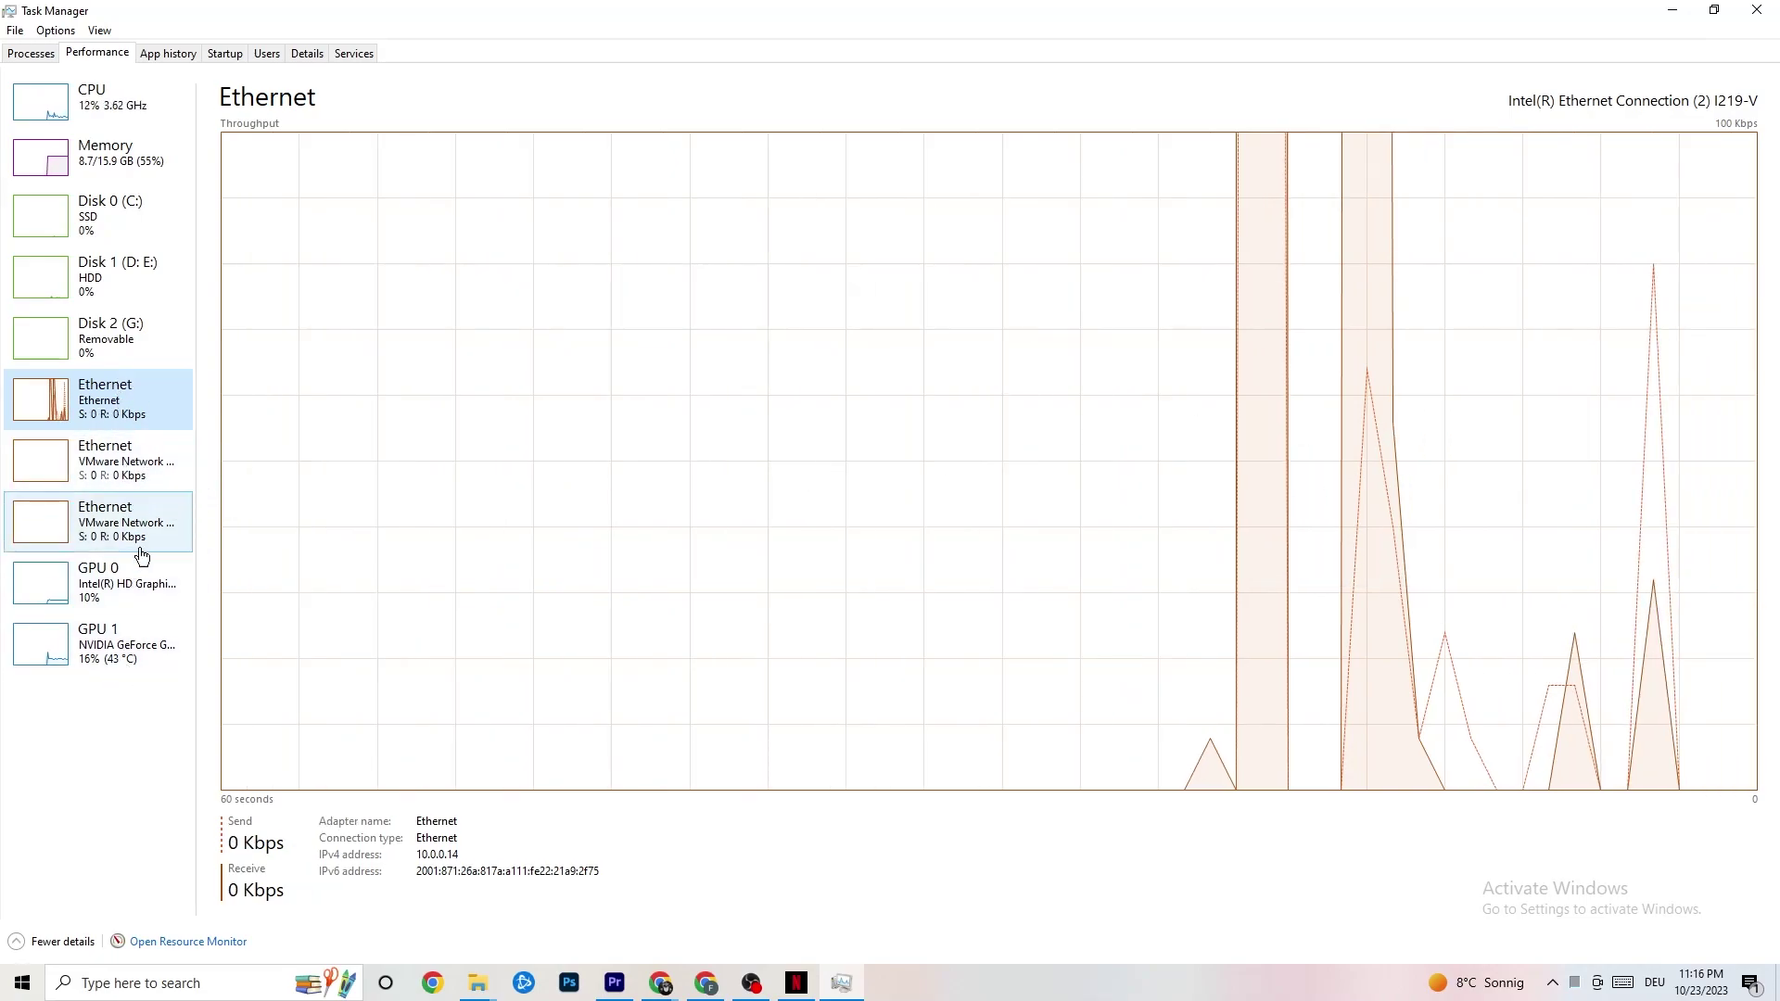
{"action": "right_click", "coordinate": [123, 920]}
{"action": "left_click", "coordinate": [313, 960]}
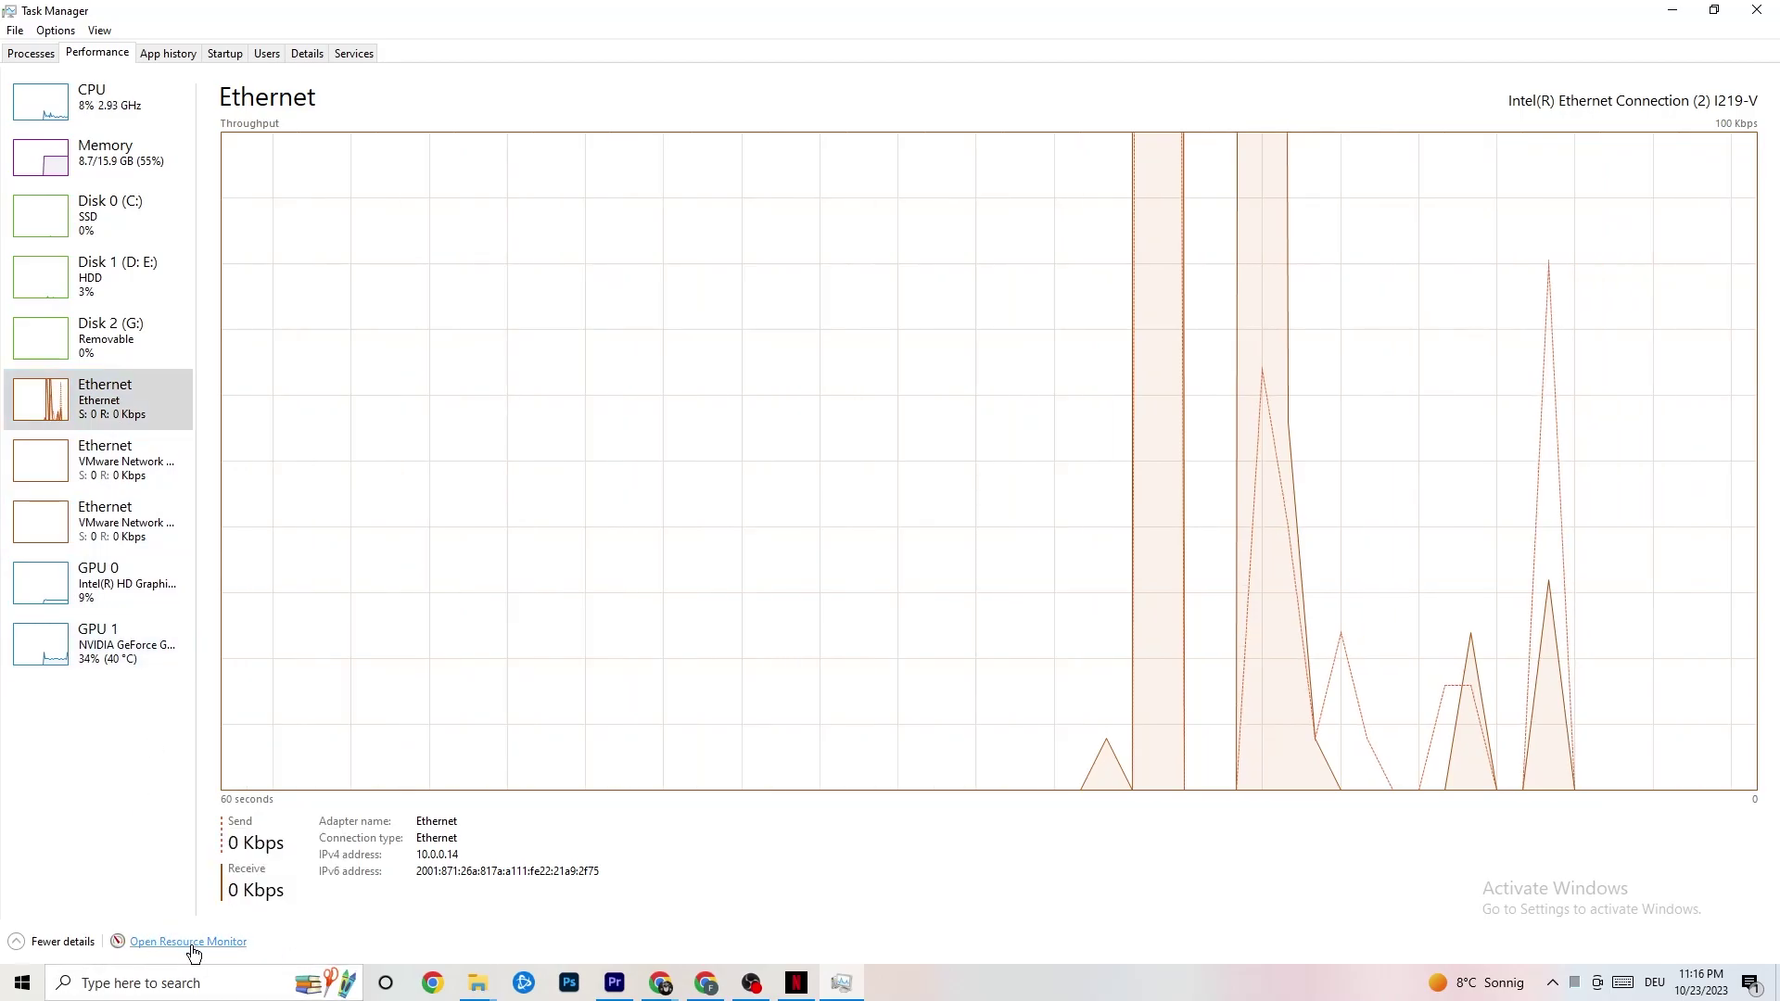
- Inspect the processes with network activity and the system overview in a maximized Resource Monitor, then close it
{"action": "left_click", "coordinate": [191, 944]}
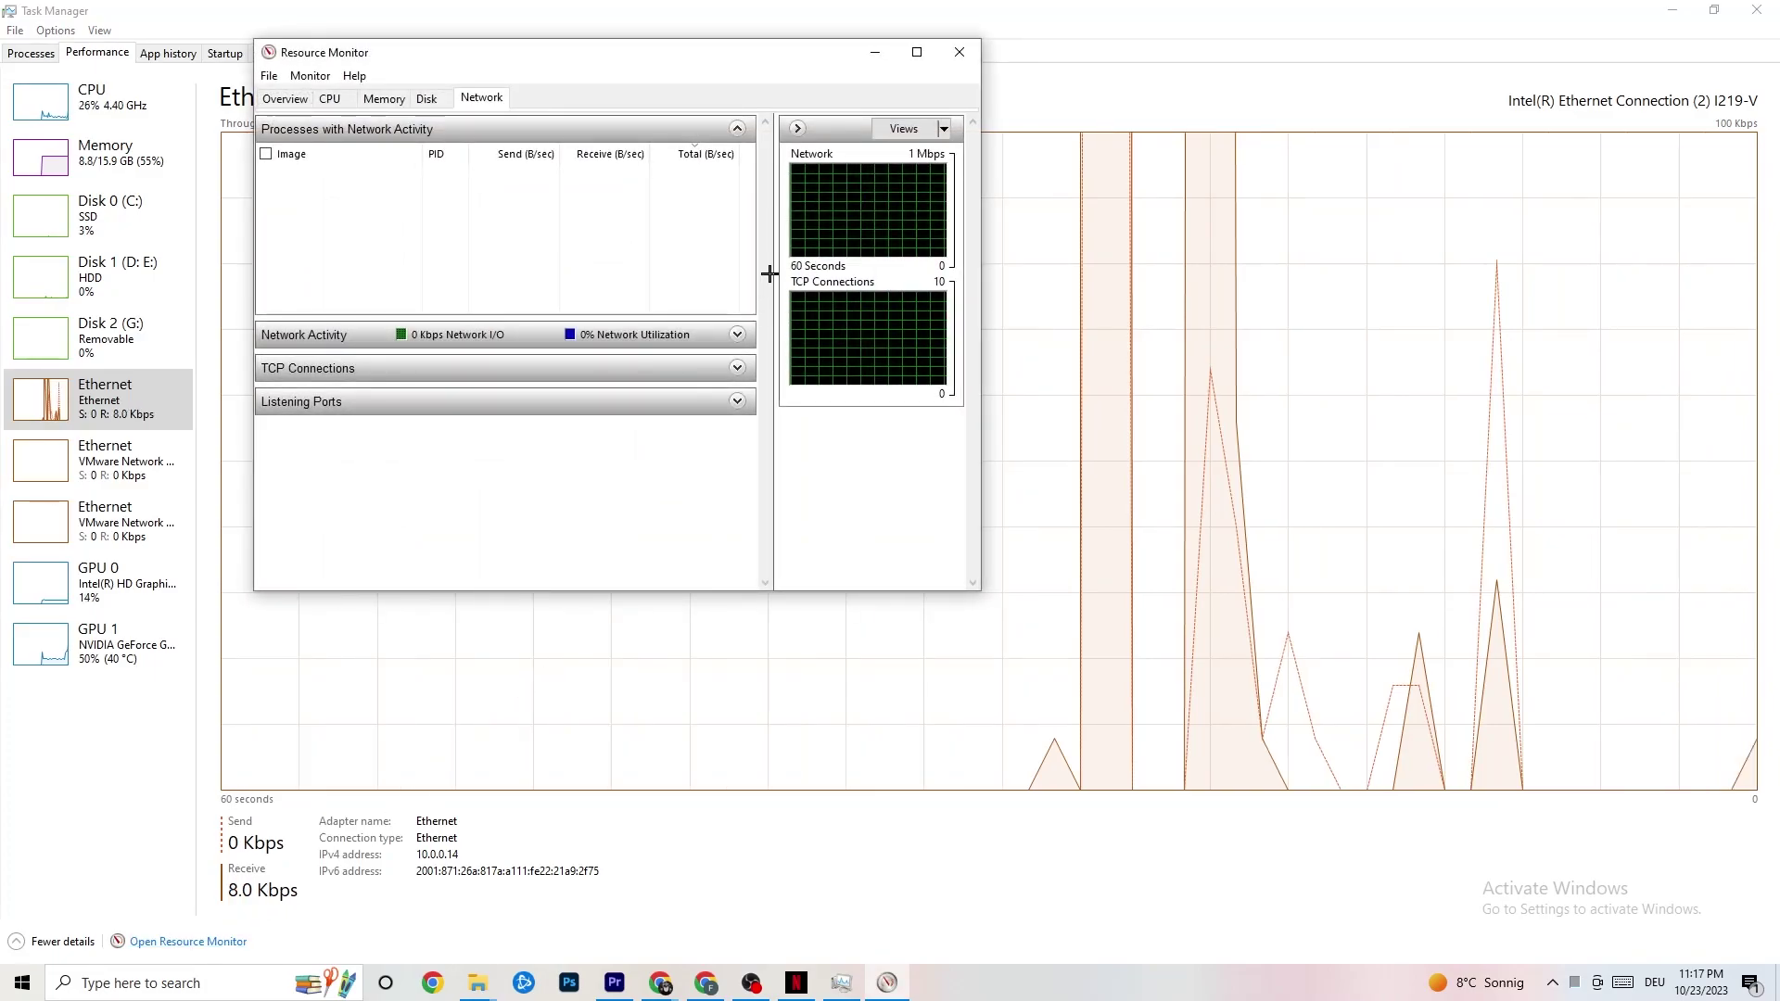
{"action": "left_click", "coordinate": [917, 51]}
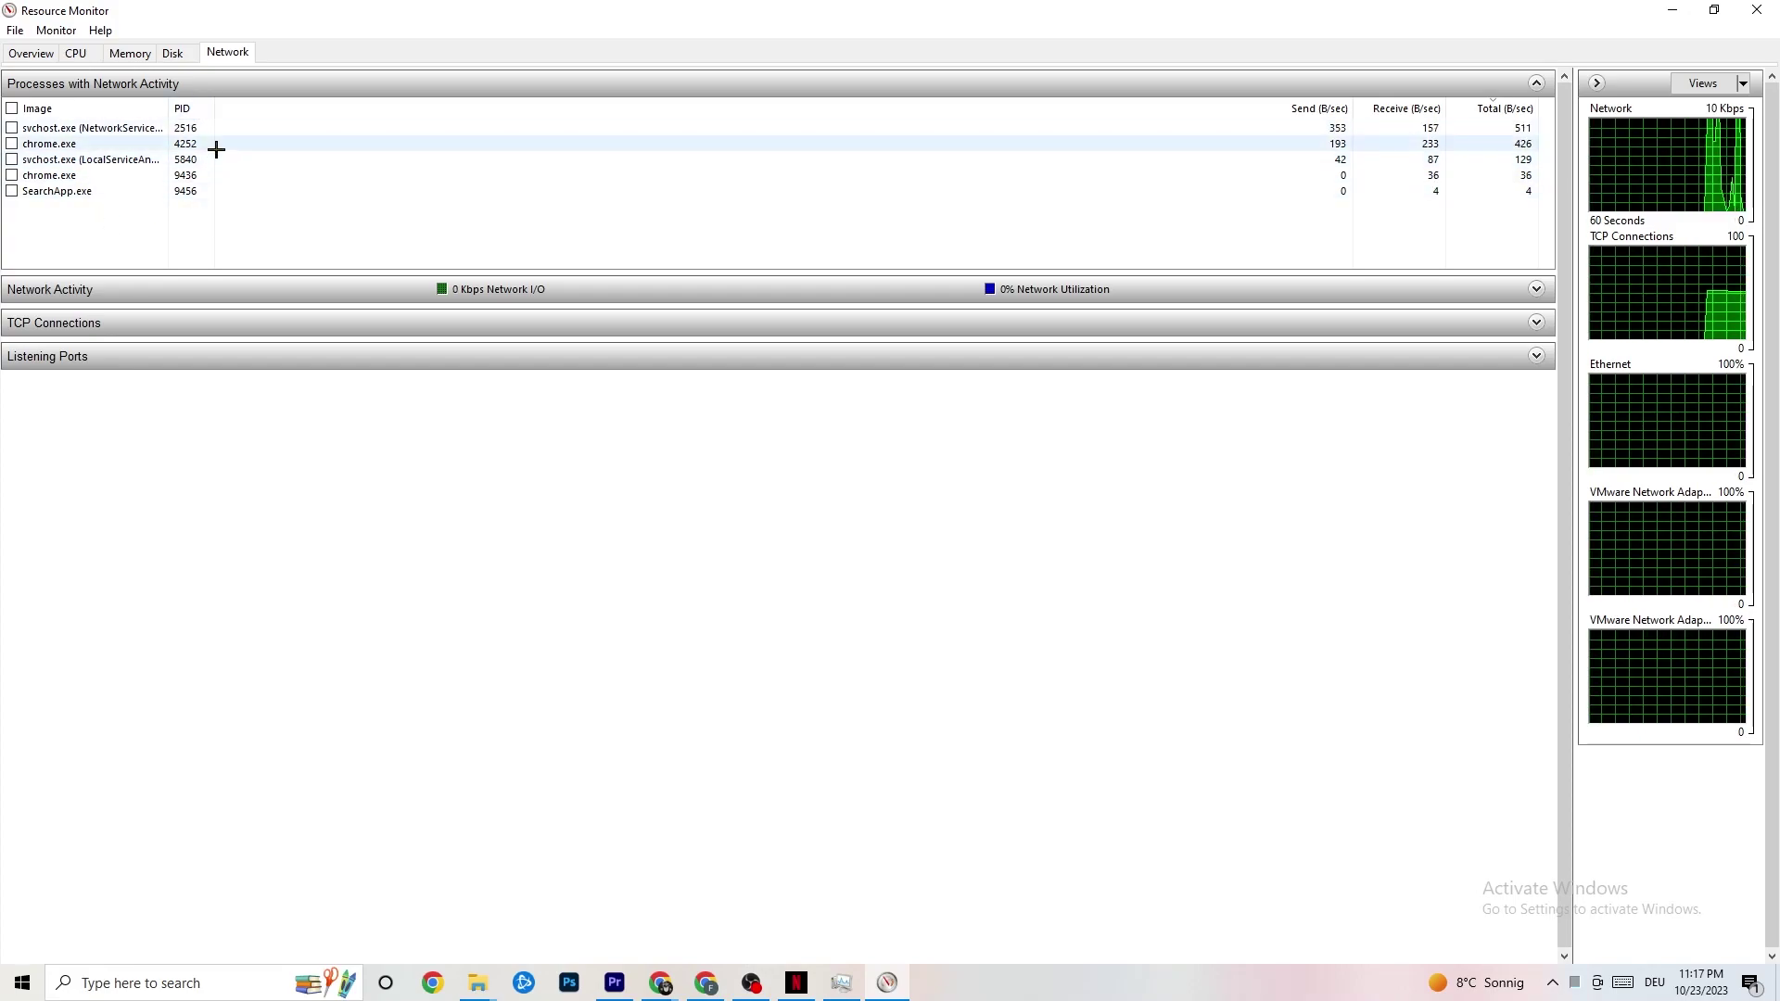
{"action": "right_click", "coordinate": [85, 191]}
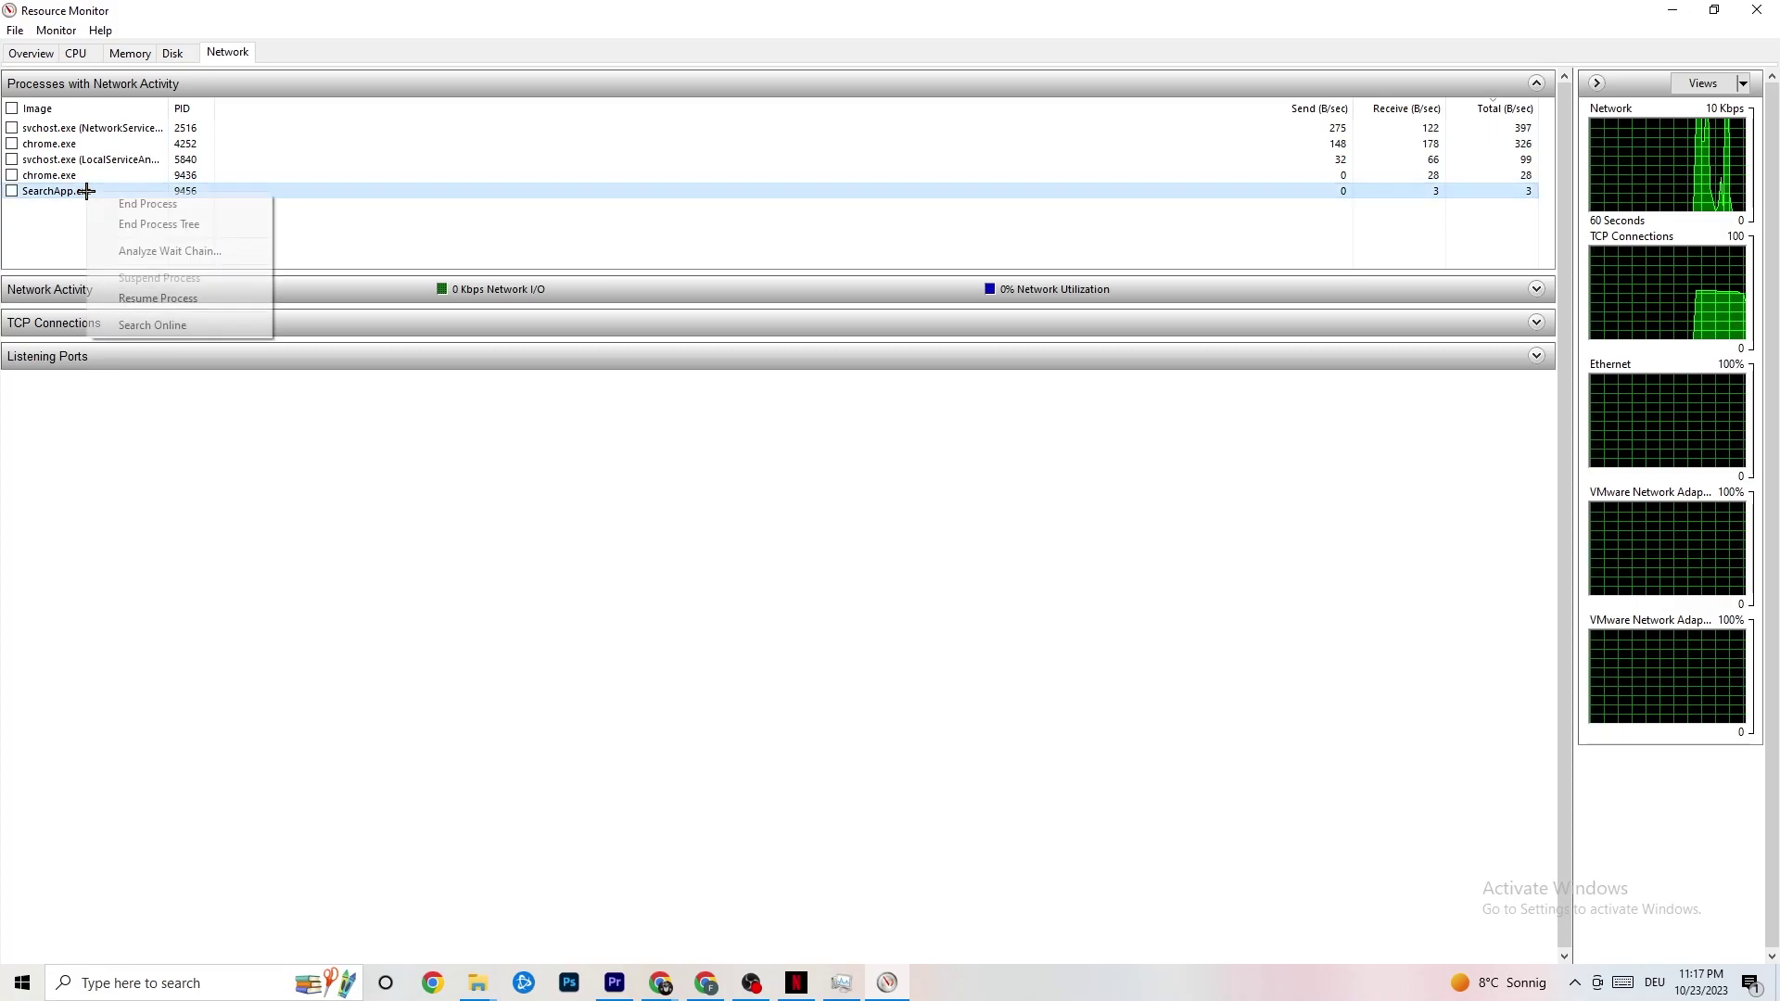
{"action": "left_click", "coordinate": [543, 241]}
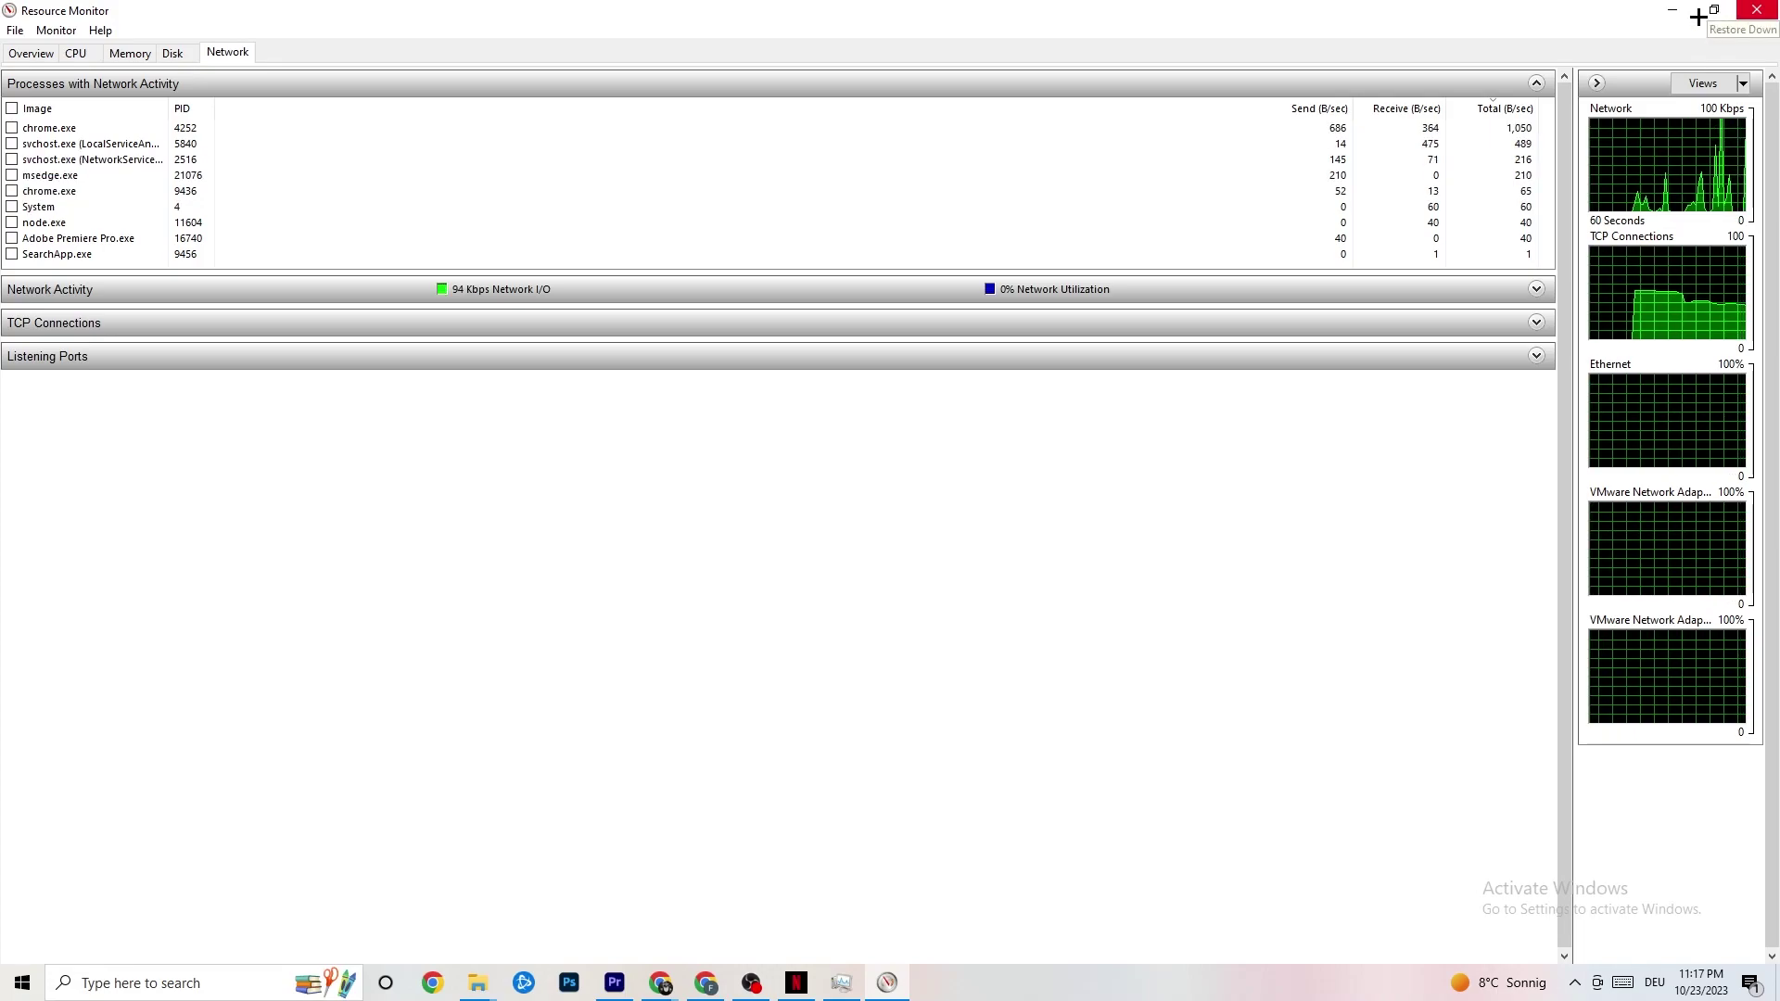
{"action": "left_click", "coordinate": [33, 53]}
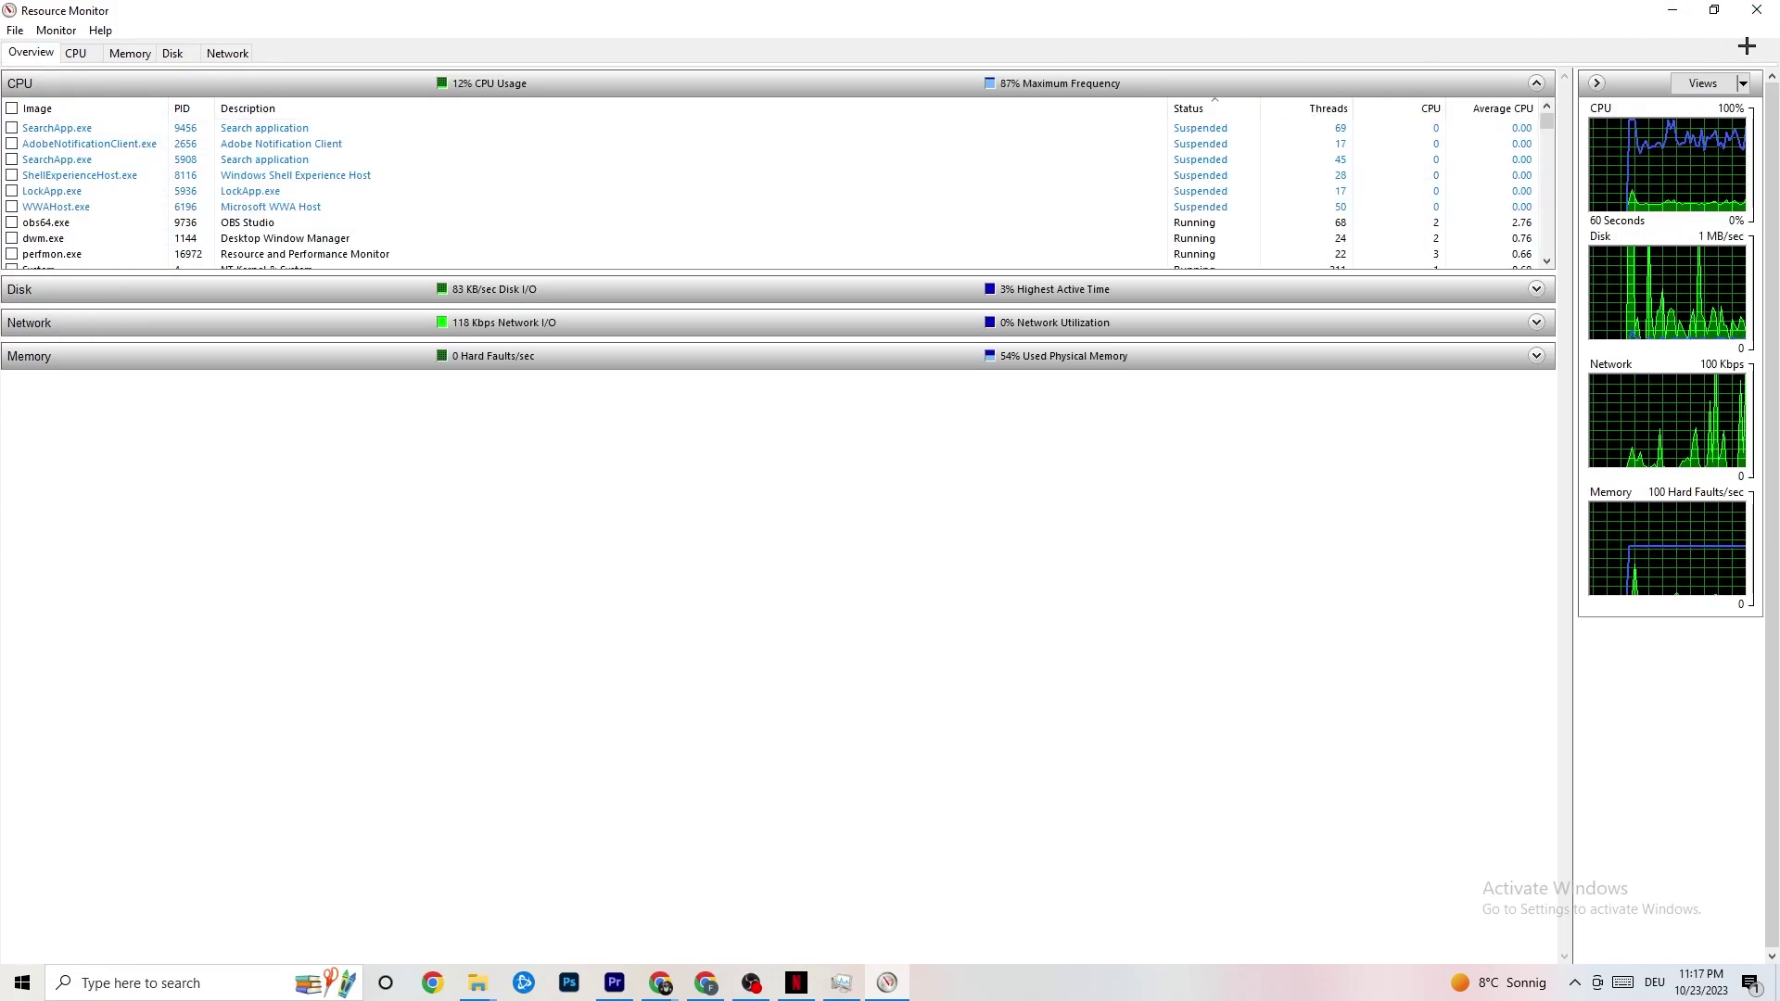
{"action": "left_click", "coordinate": [1756, 10]}
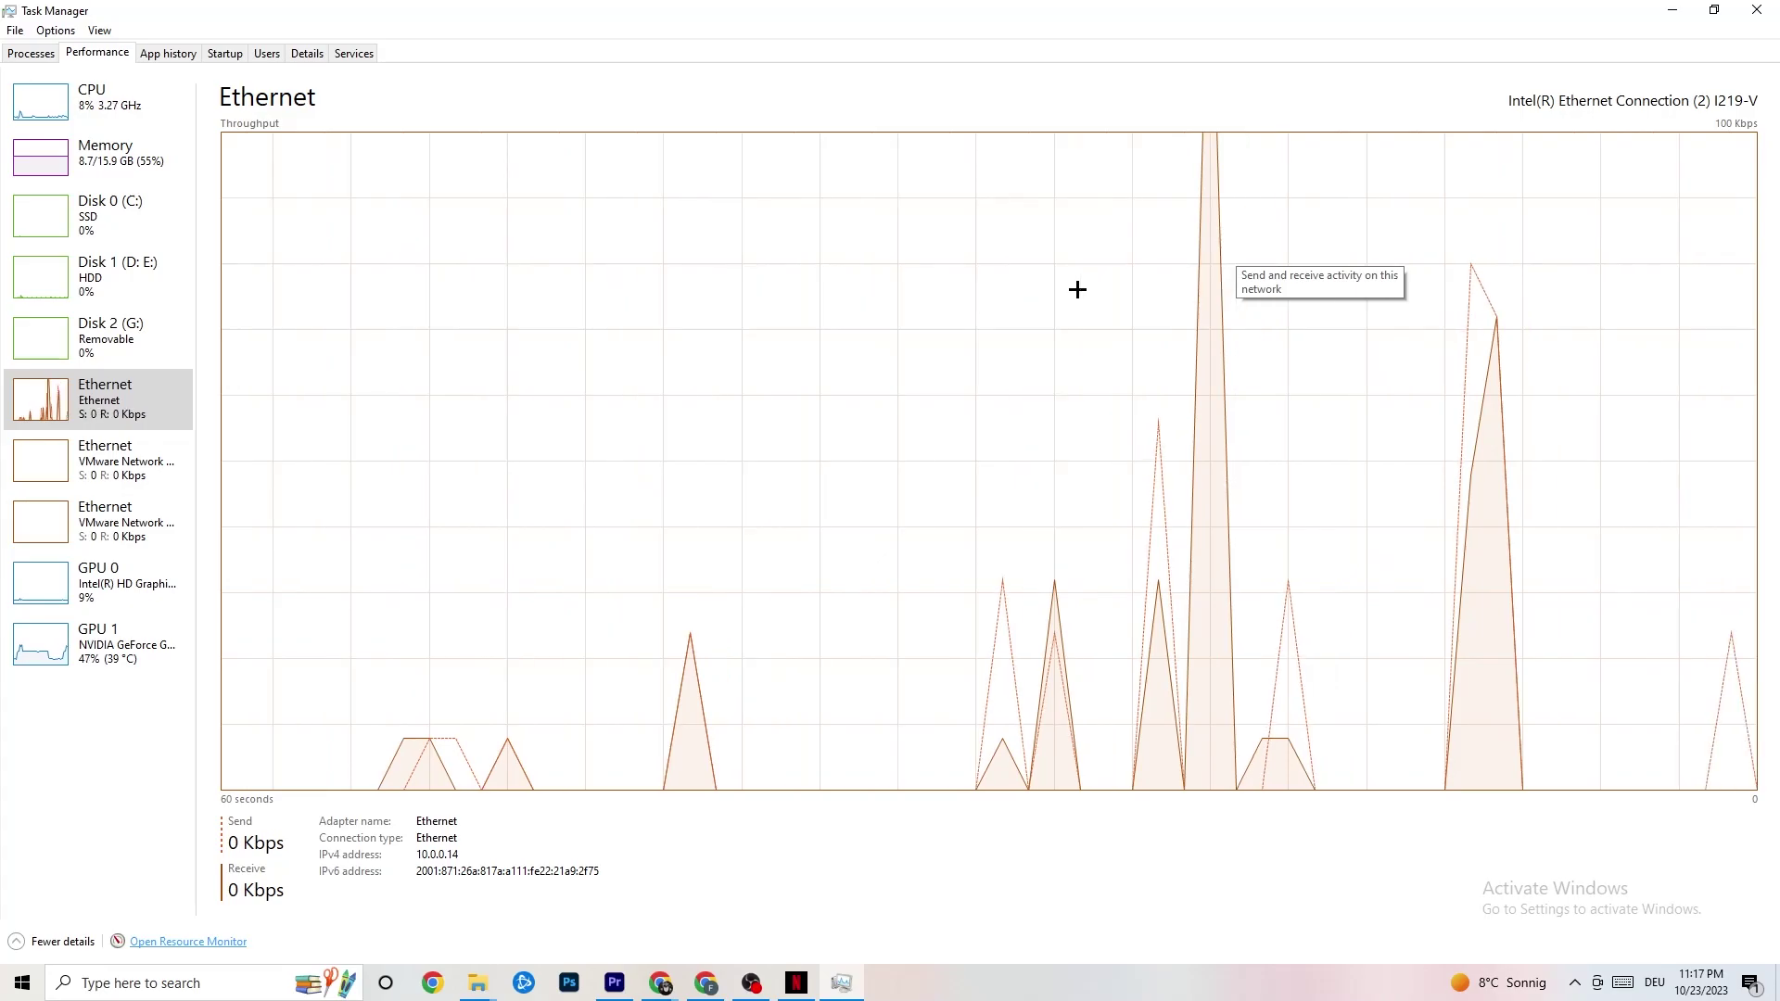
- Review the startup programs and their startup impact in Task Manager, then close it
{"action": "left_click", "coordinate": [232, 59]}
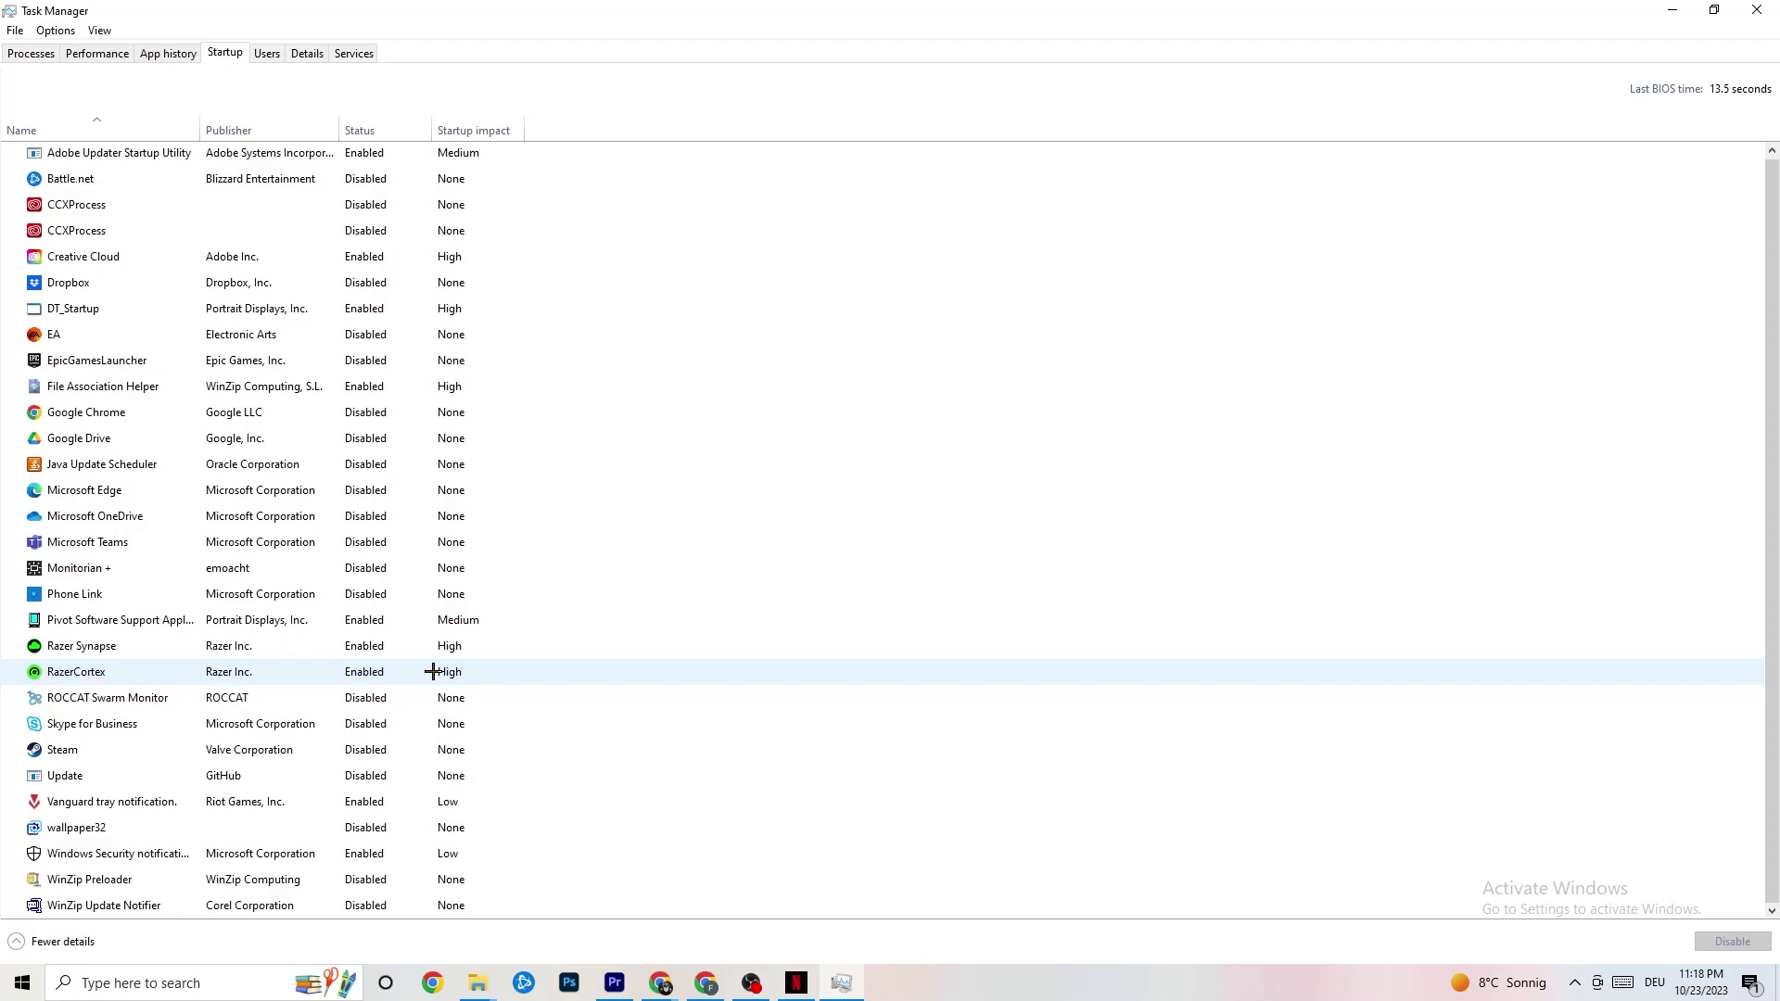
{"action": "left_click", "coordinate": [1767, 6]}
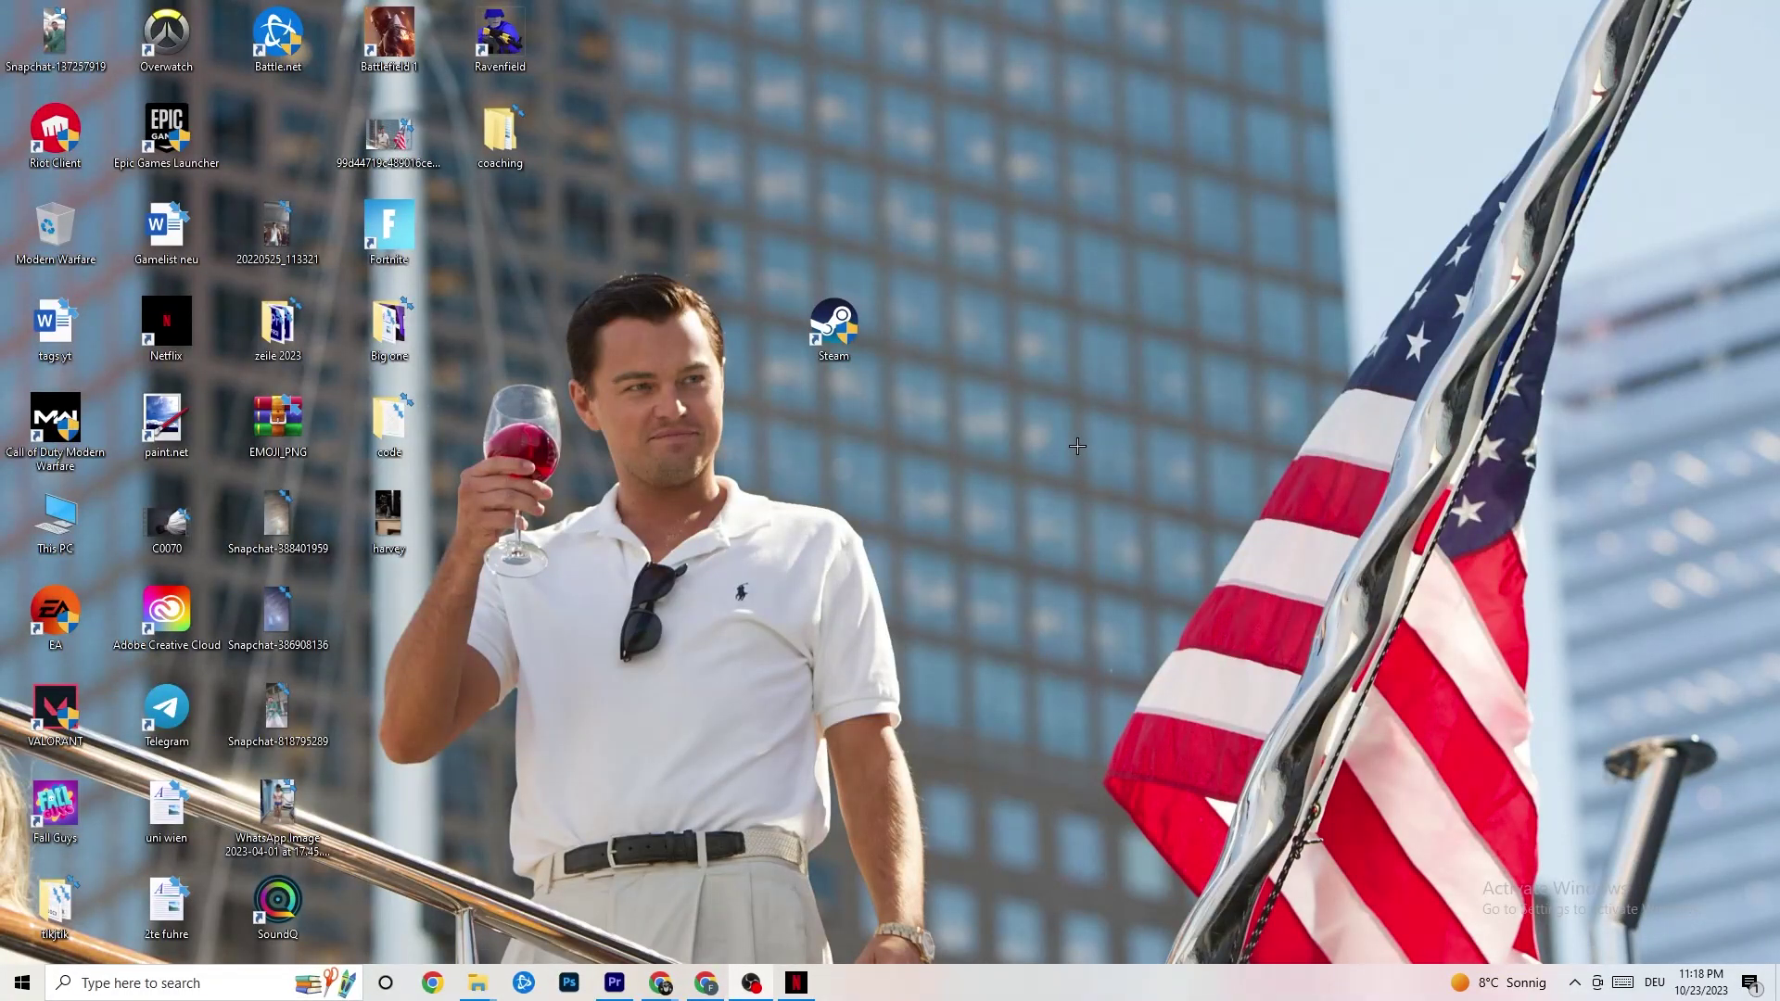